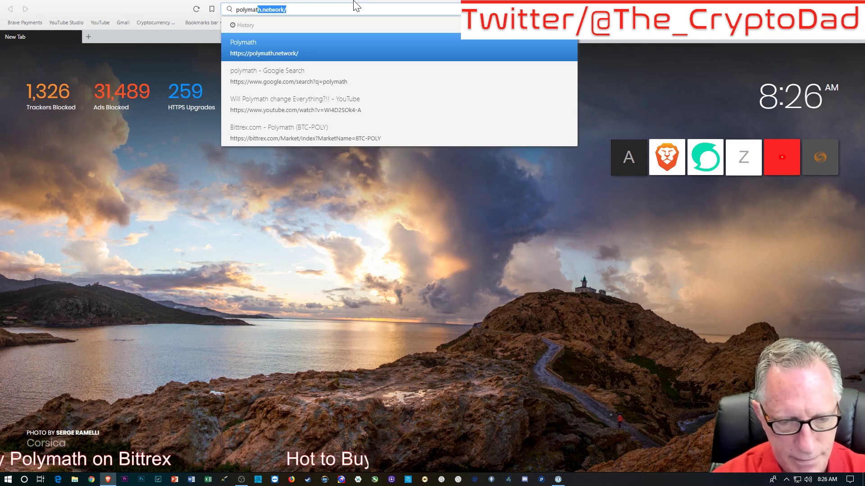
Load polymath.network to view the Polymath homepage with its 'The Future of Securities' headline.
key("Return")
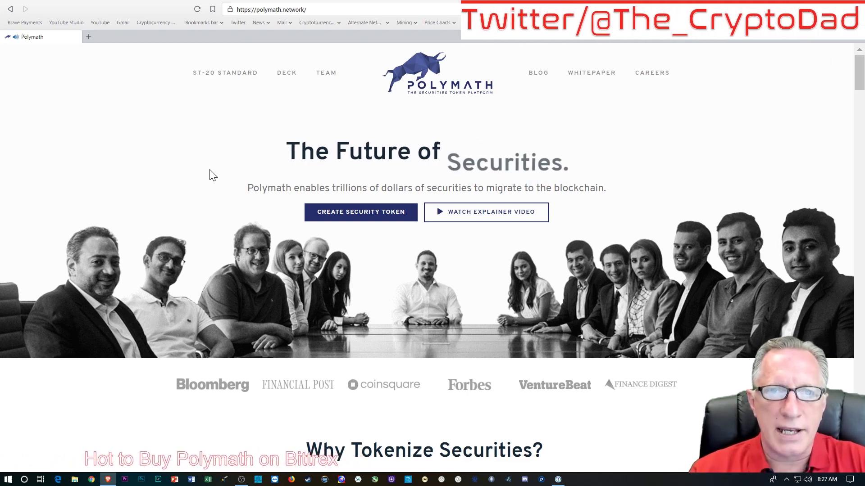
Log into Bittrex in a new tab with the saved login and the authenticator code.
left_click(89, 37)
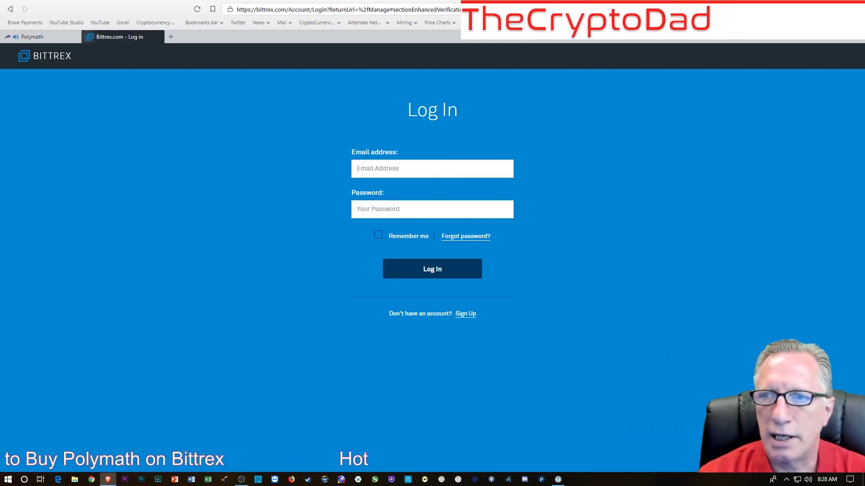
left_click(851, 9)
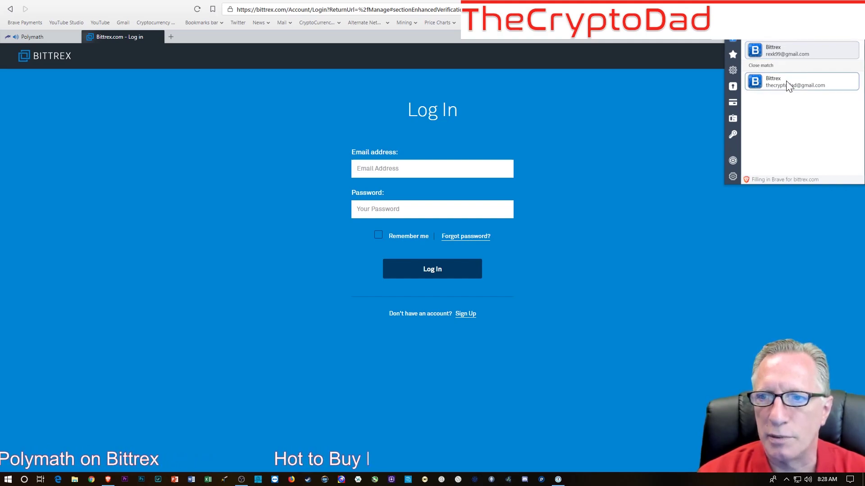
left_click(788, 83)
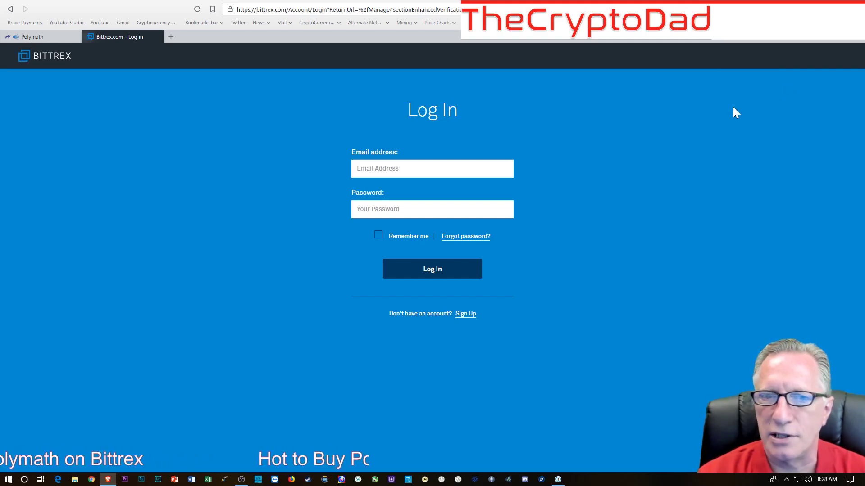
left_click(446, 274)
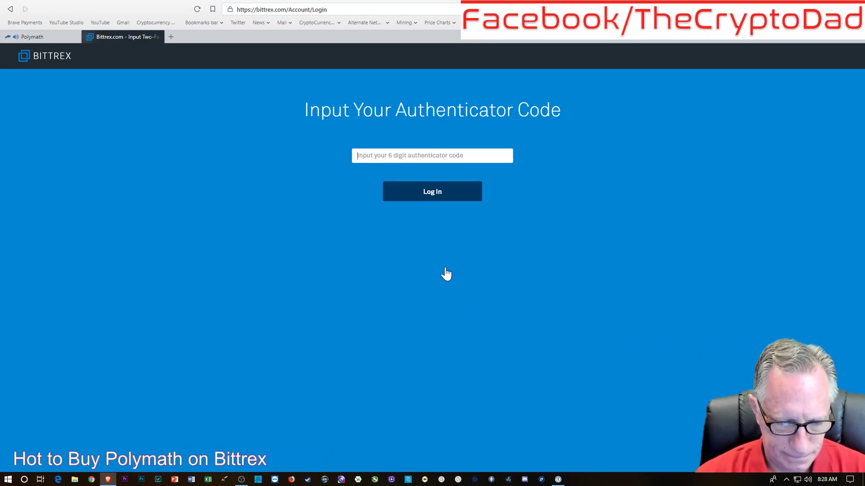
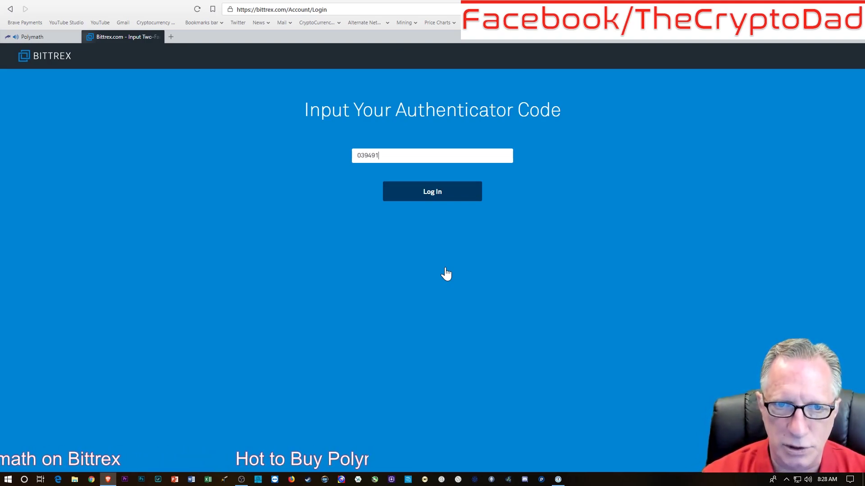
left_click(432, 198)
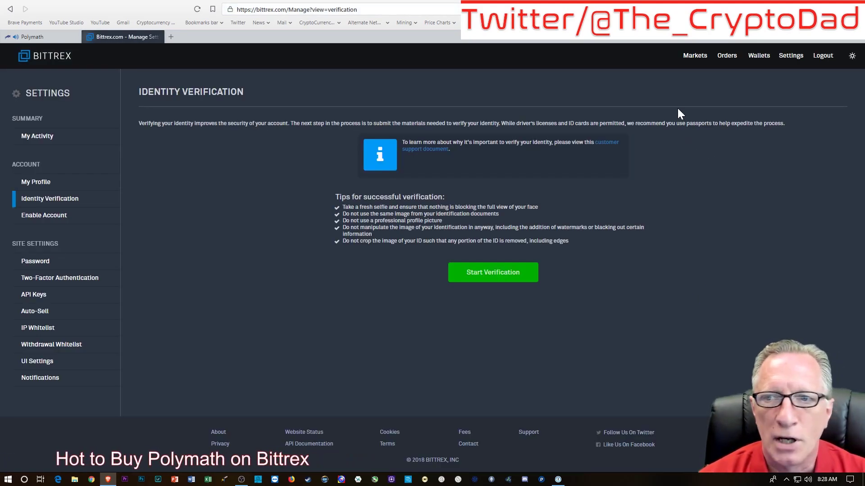
Review the Bittrex wallet balances, selecting the usd text in the balance filter.
left_click(759, 55)
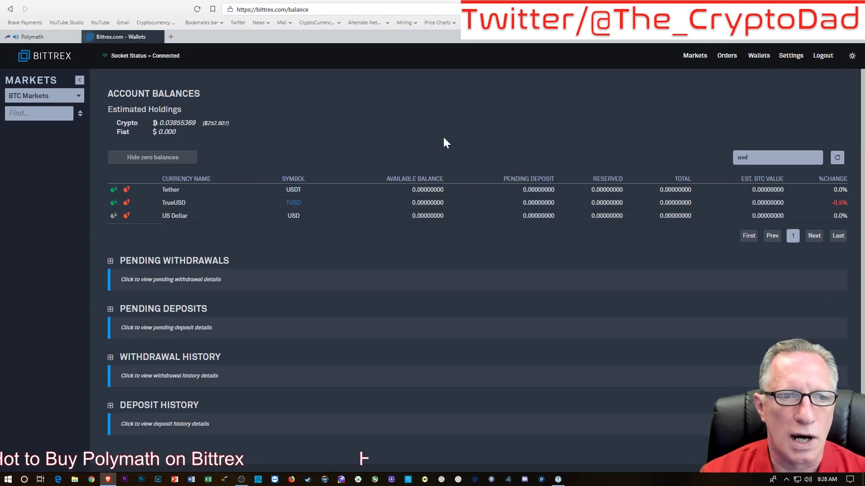
left_click_drag(752, 158, 722, 163)
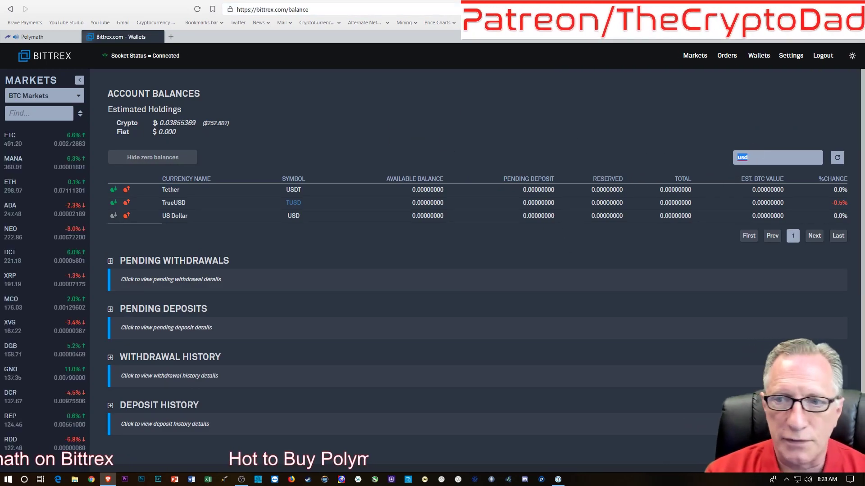
left_click(749, 158)
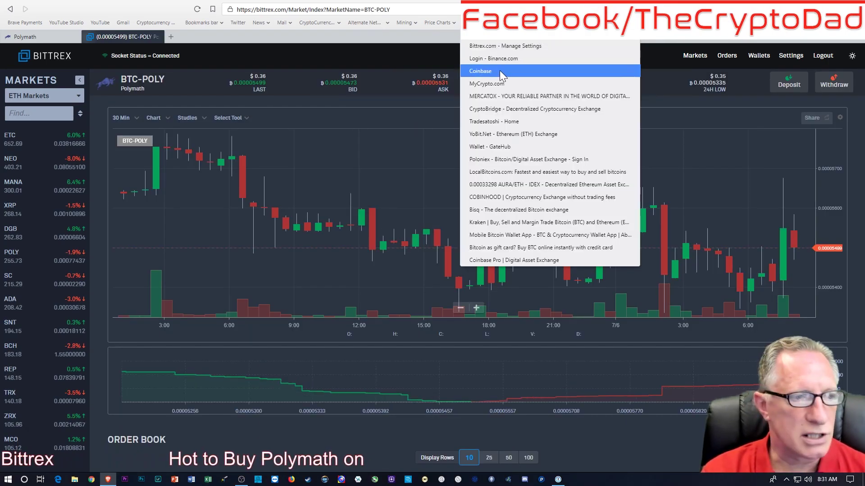
Sign into Coinbase with the saved credentials and the 2-step verification code.
left_click(499, 71)
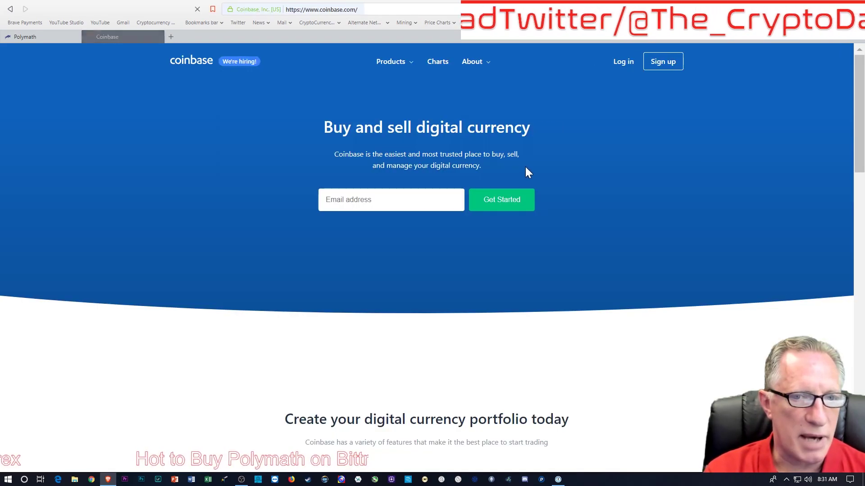
left_click(621, 63)
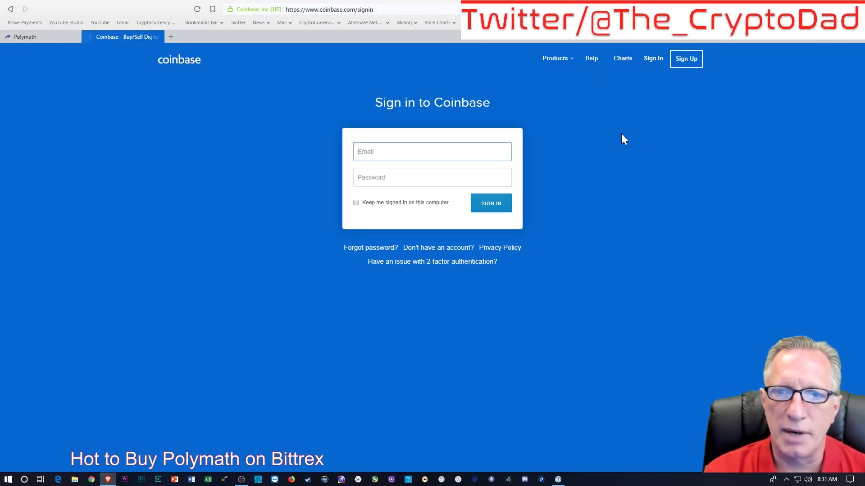
key("ctrl+backslash")
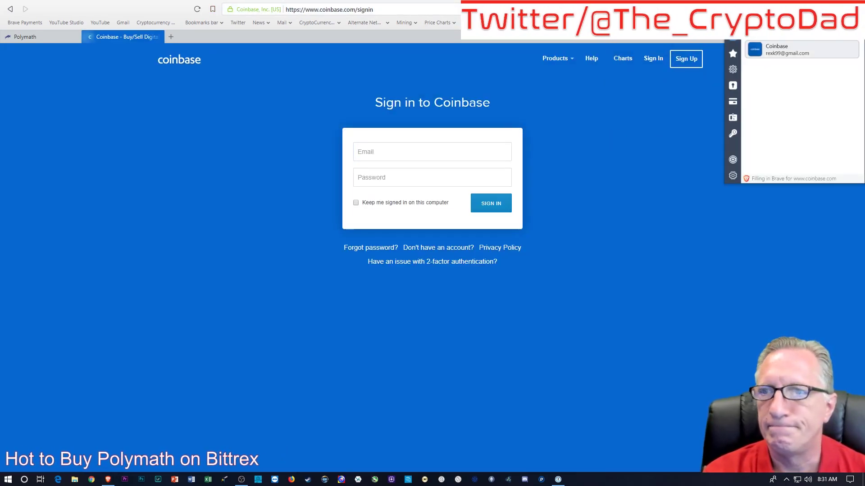
left_click(771, 49)
left_click(489, 207)
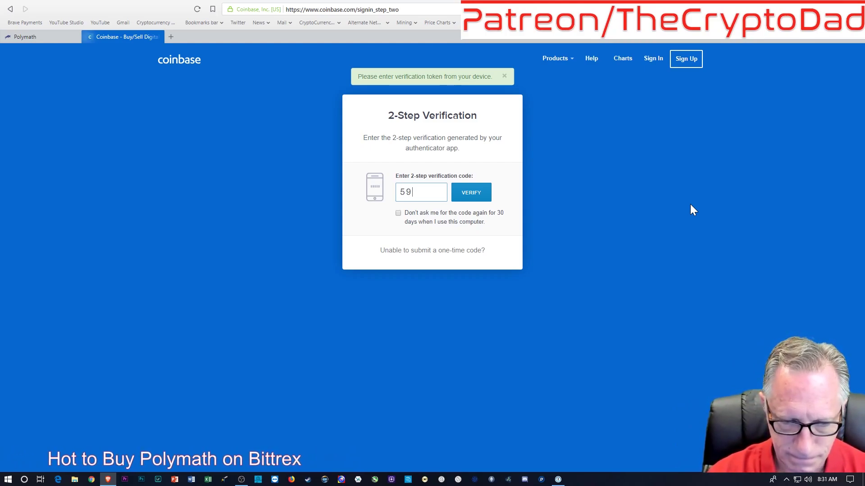
key("Return")
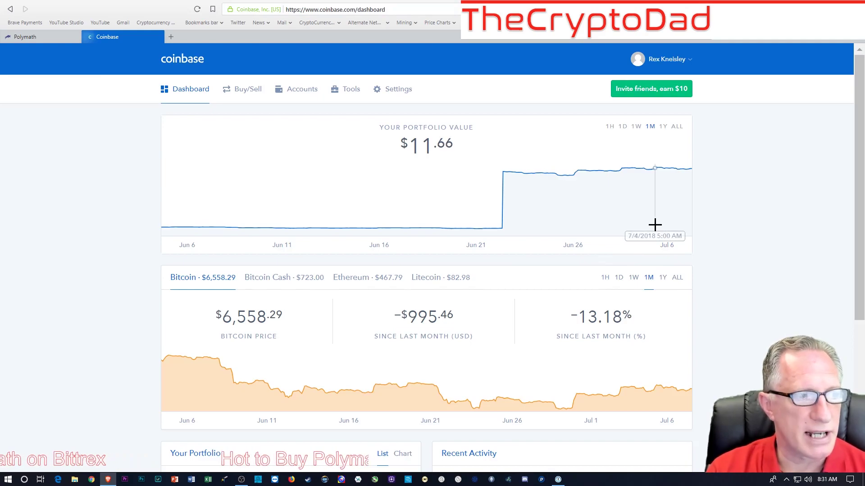
Buy $50 of Litecoin (0.5757 LTC) with the Visa debit card and confirm it.
left_click(243, 97)
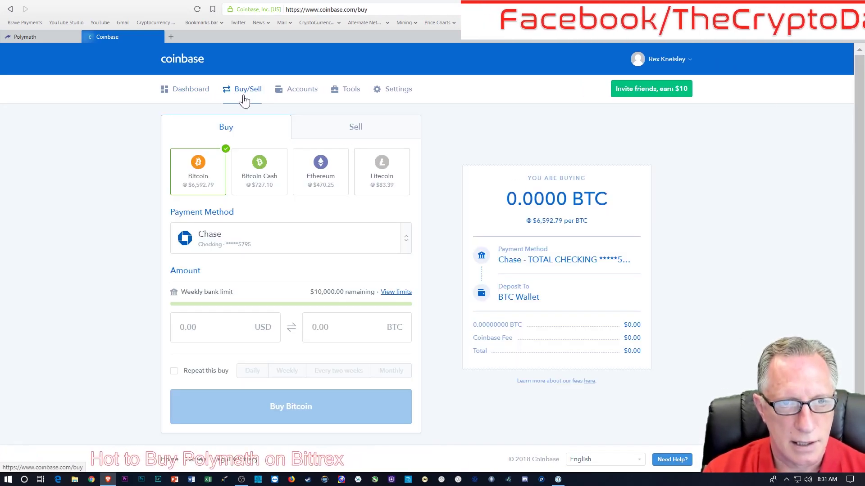
left_click(394, 173)
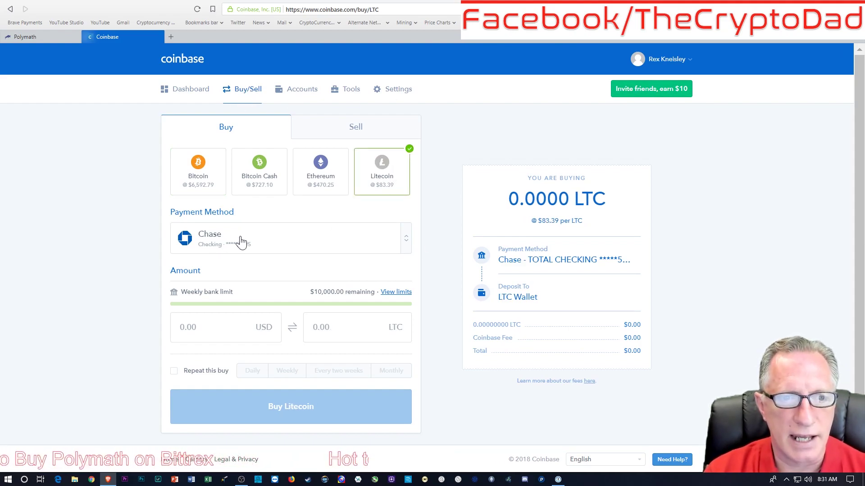
left_click(403, 239)
left_click(334, 270)
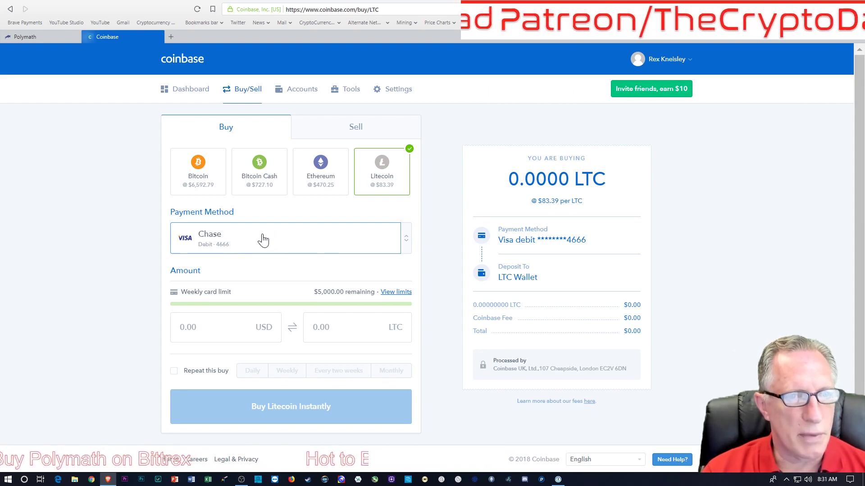
left_click(278, 325)
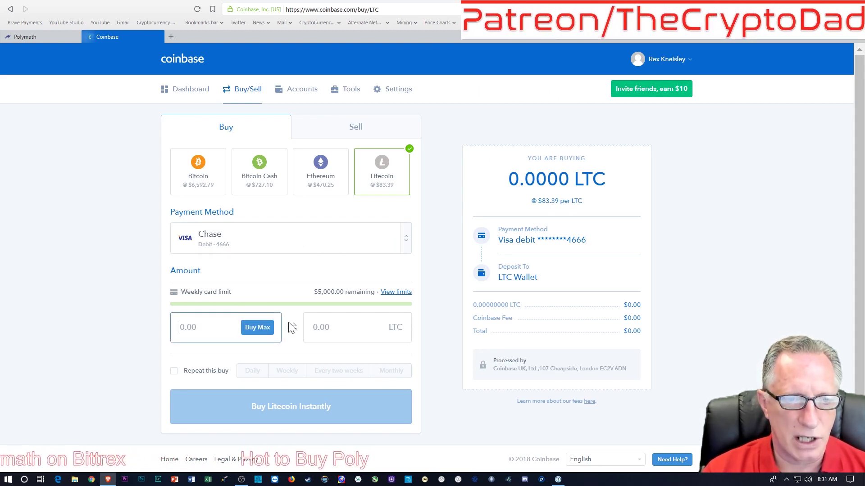
type("50")
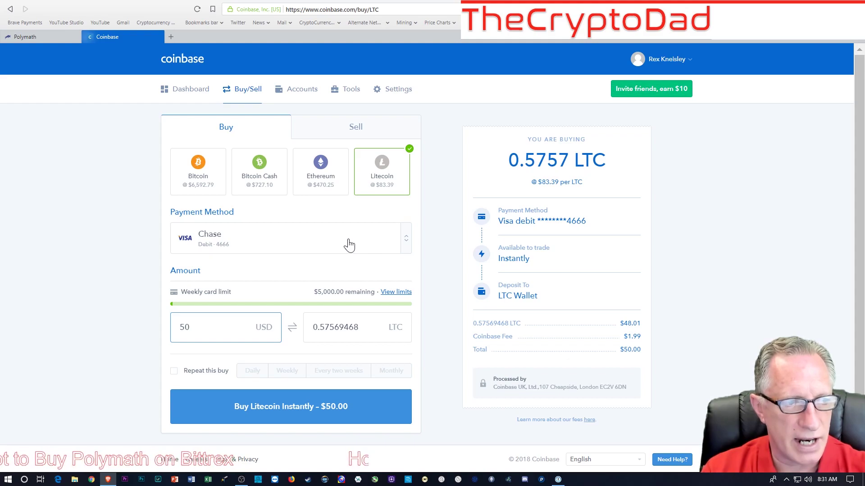
left_click(294, 407)
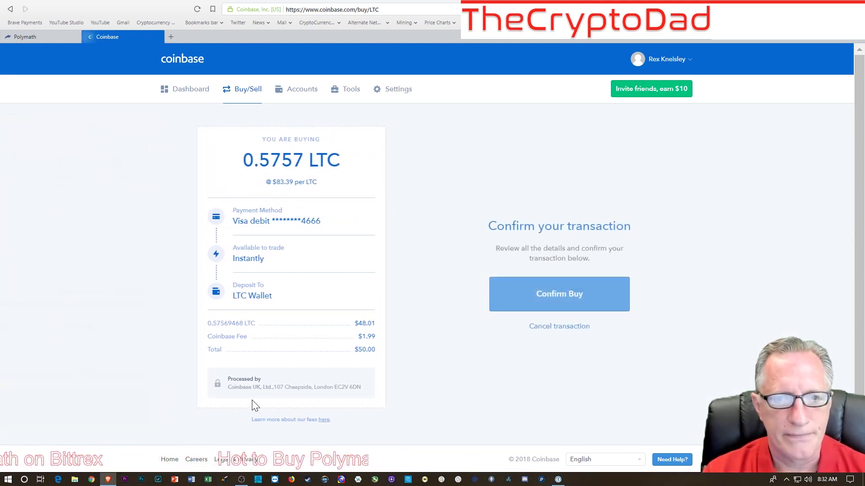
left_click(558, 299)
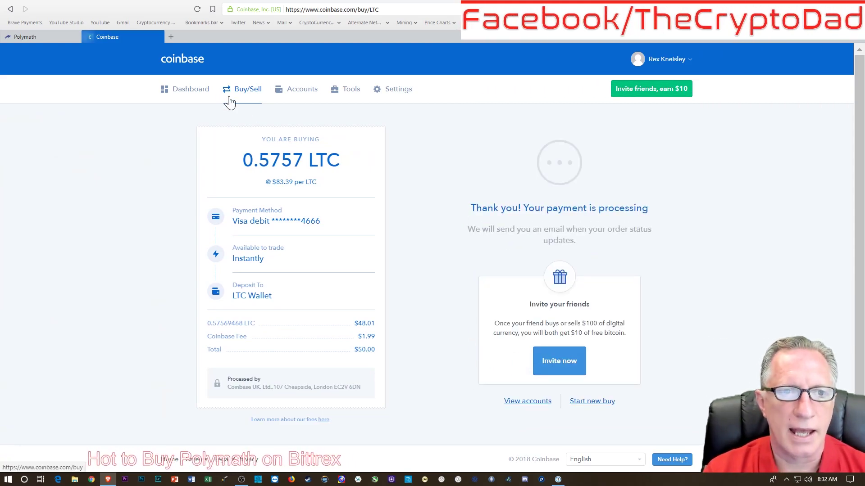
Check the Coinbase Accounts list showing the LTC Wallet at 0.5756 LTC (about $47.77).
left_click(300, 91)
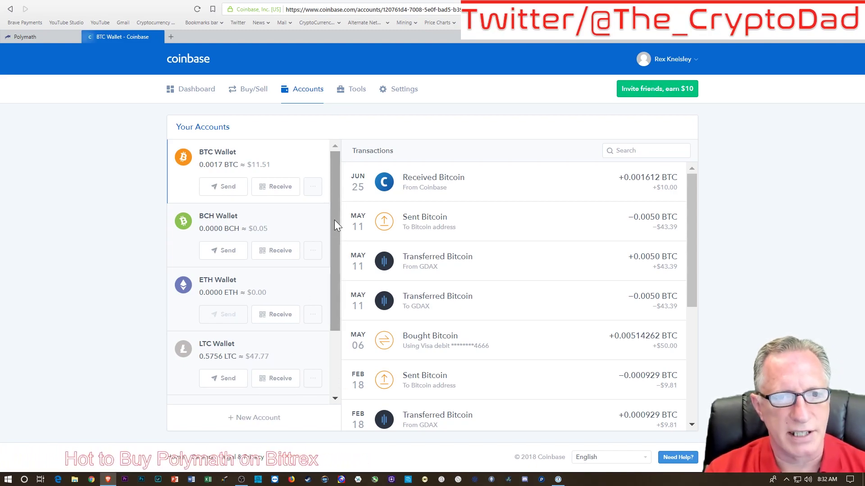
left_click_drag(334, 195, 328, 276)
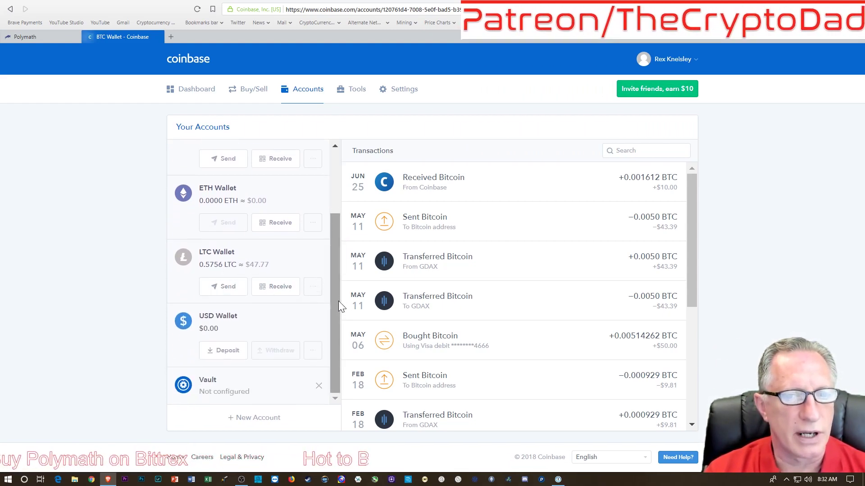
left_click_drag(334, 309, 348, 242)
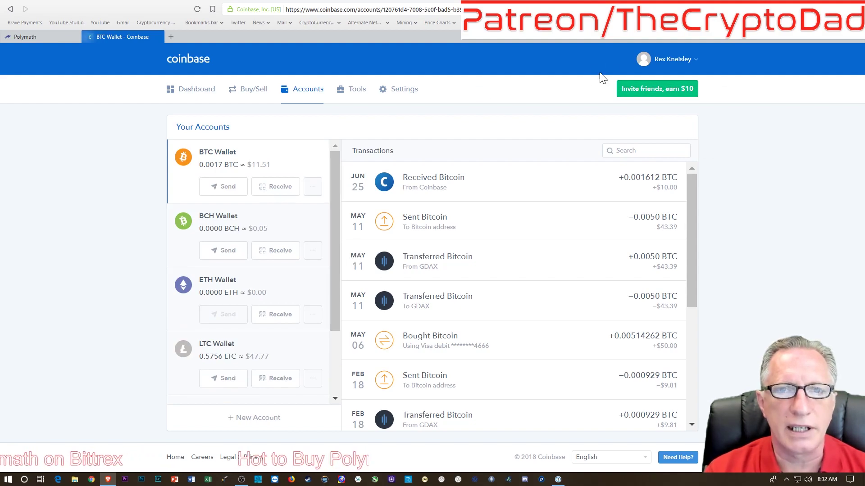
left_click(477, 22)
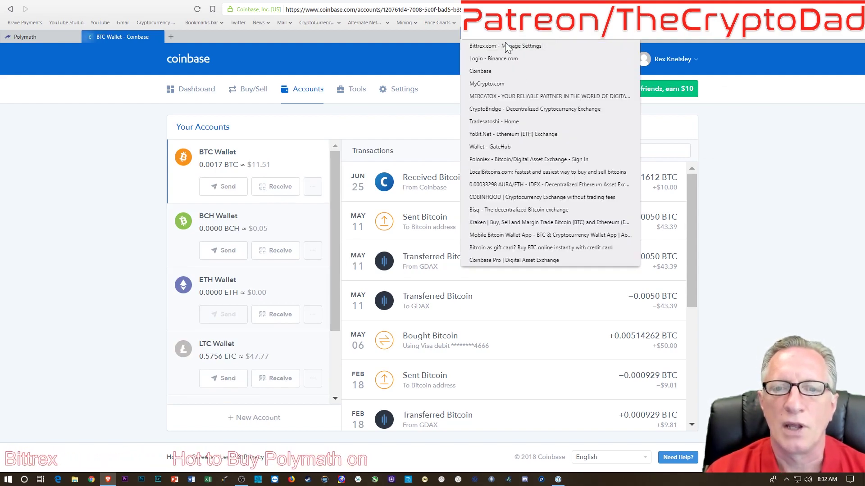
Deposit the full 0.57569468 LTC from the Coinbase LTC Wallet into Coinbase Pro.
left_click(521, 260)
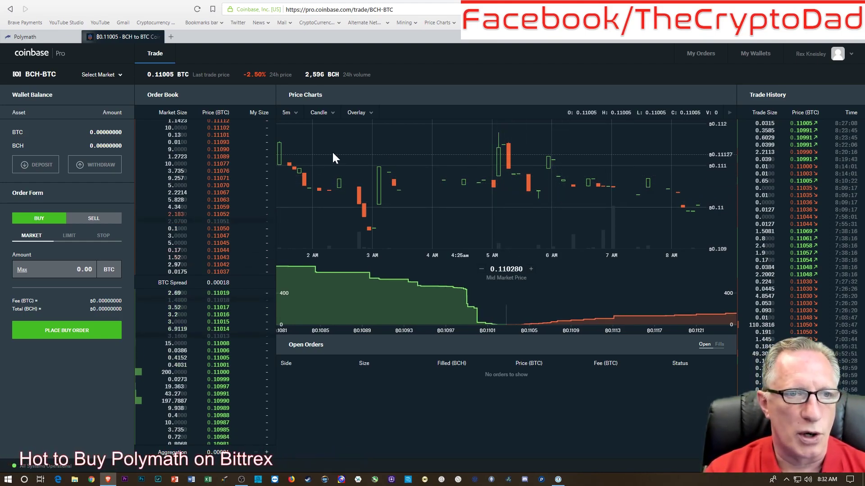
left_click(751, 54)
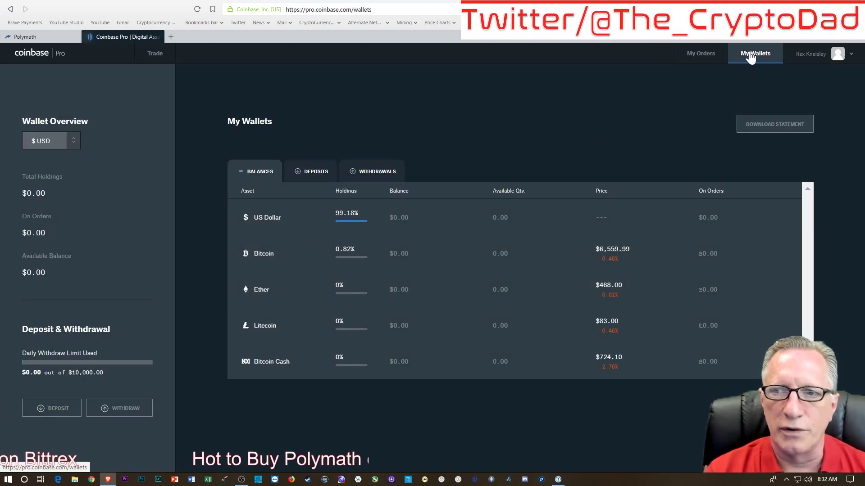
left_click(61, 408)
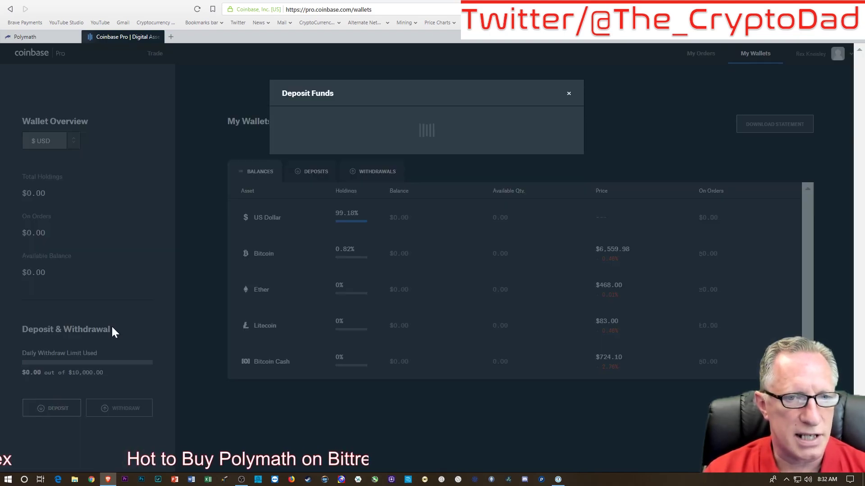
left_click(563, 144)
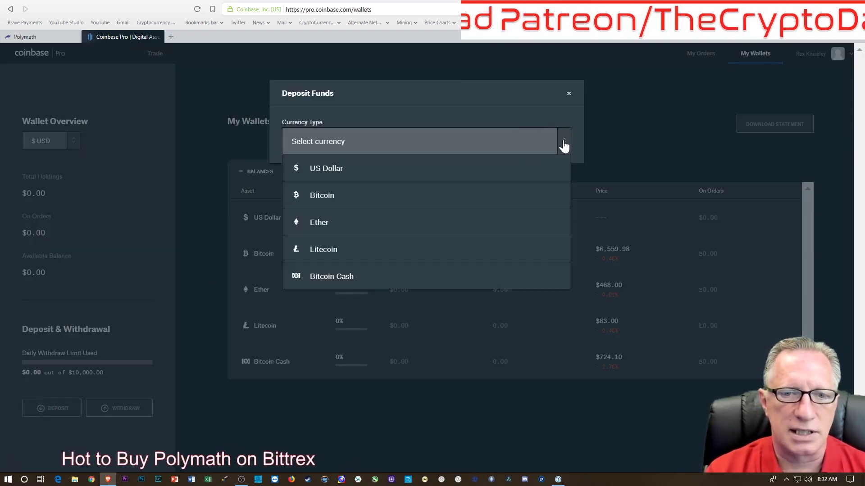
left_click(352, 247)
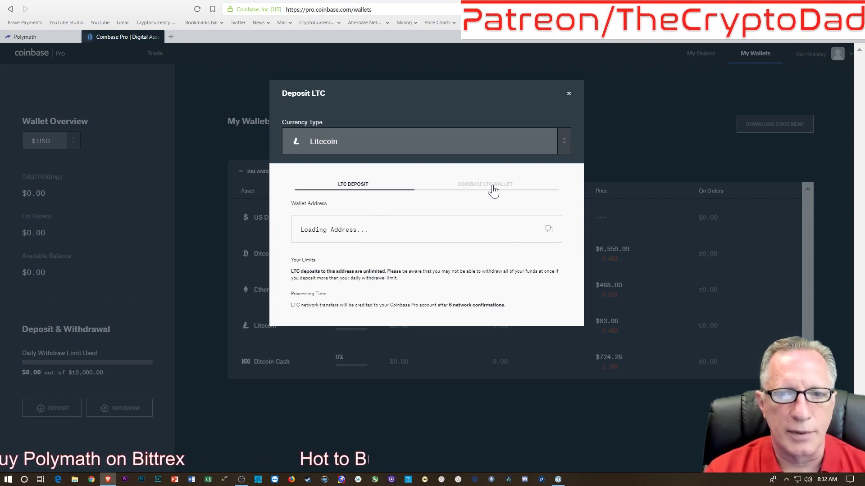
left_click(473, 192)
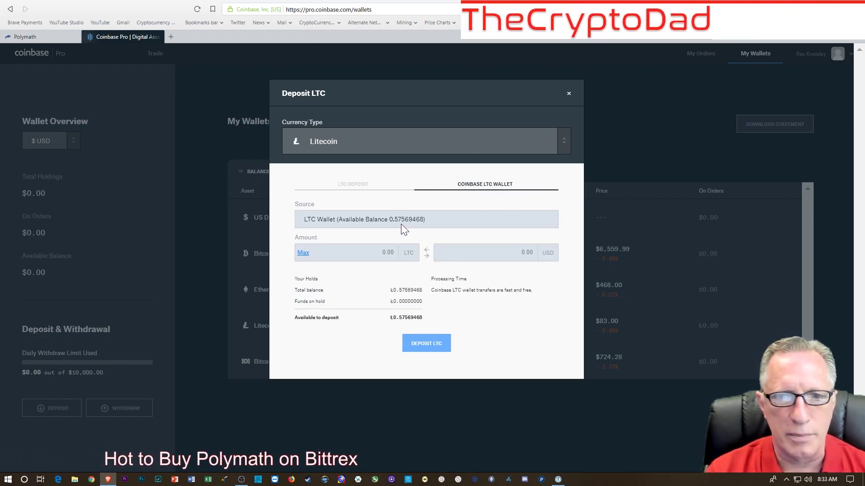
left_click(303, 254)
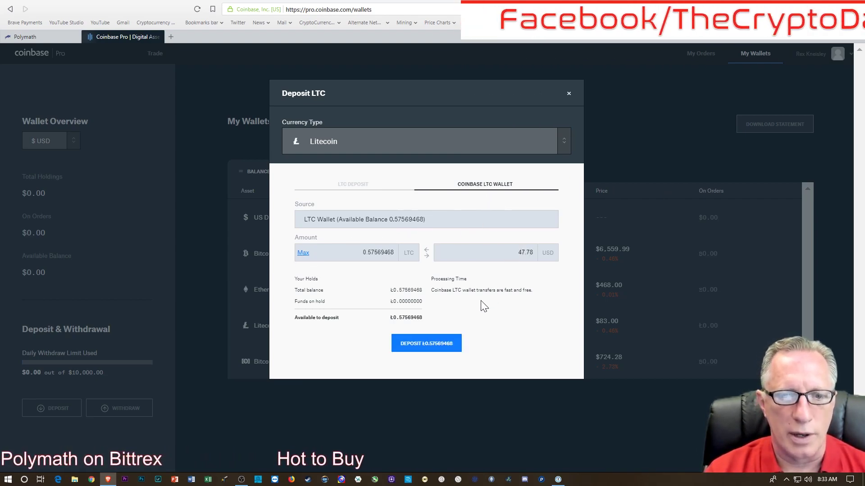
left_click(424, 349)
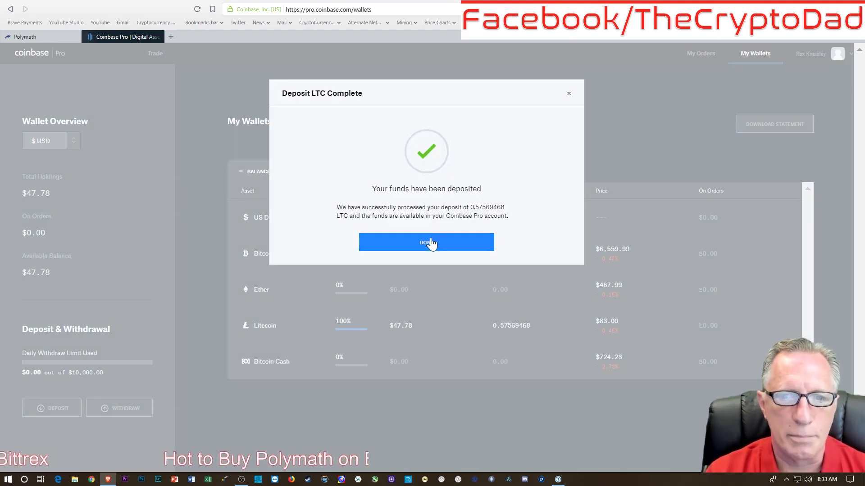
left_click(430, 243)
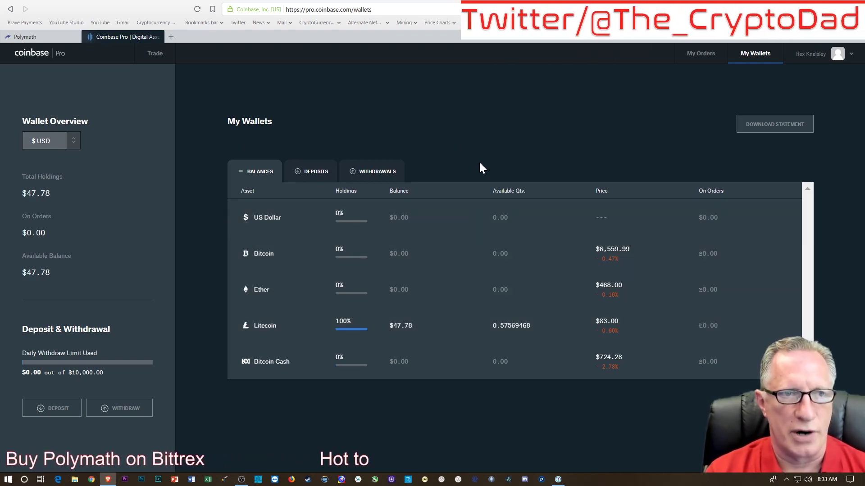
Open Bittrex wallets in a new tab, filtered to ltc with zero balances shown.
left_click(36, 35)
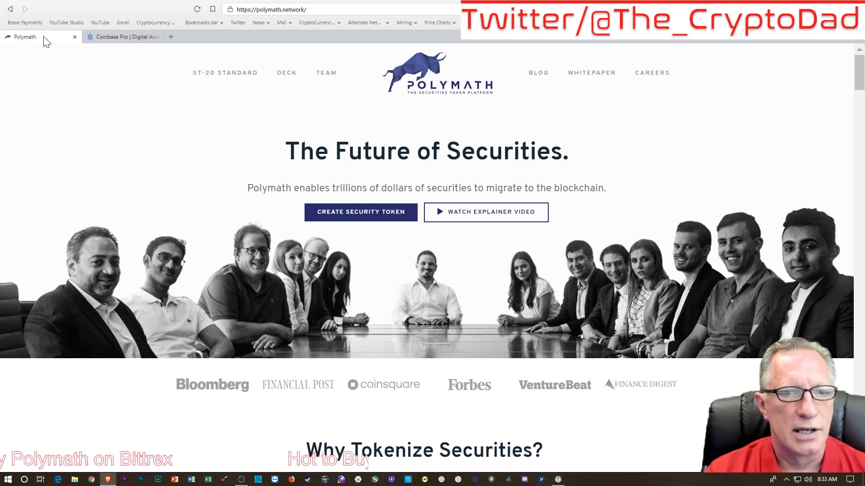
left_click(171, 36)
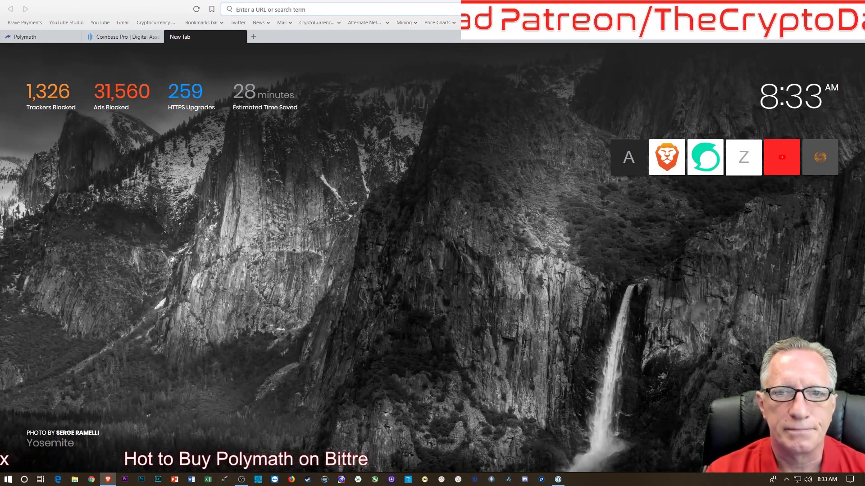
left_click(477, 22)
left_click(501, 47)
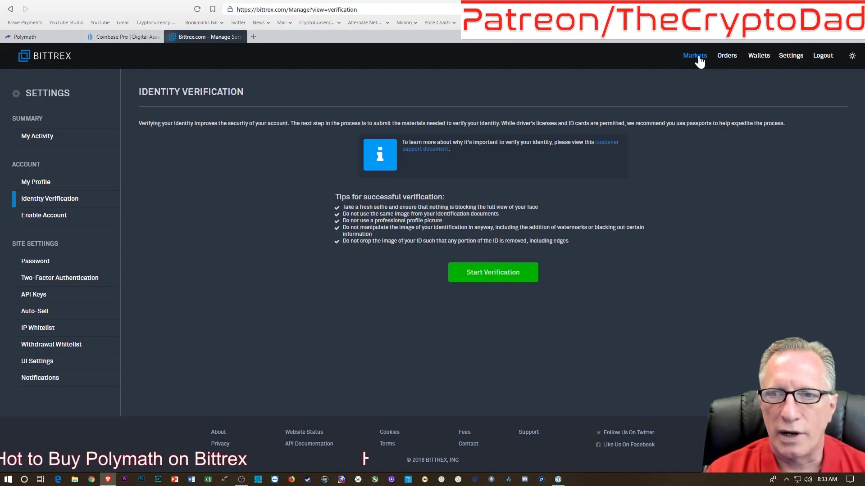
left_click(758, 63)
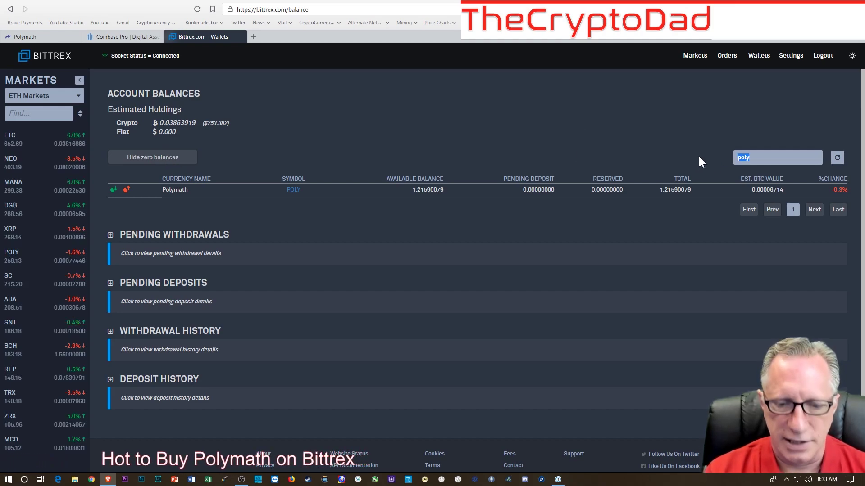
type("ltc")
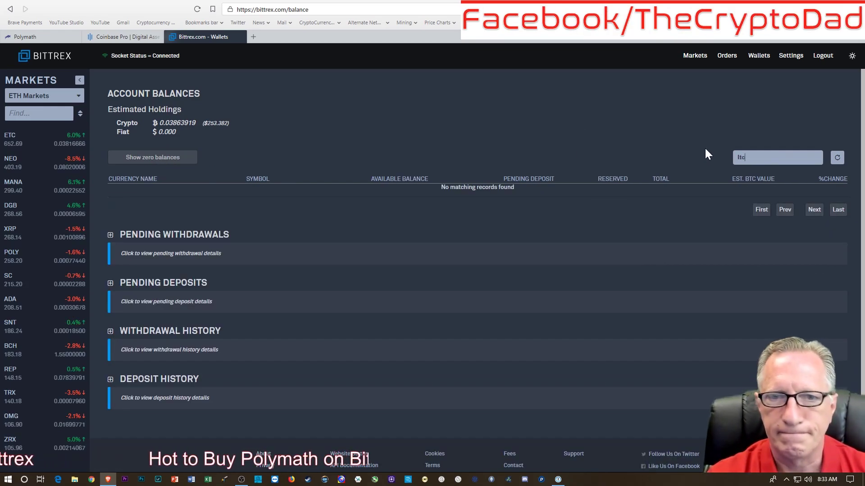
left_click(150, 157)
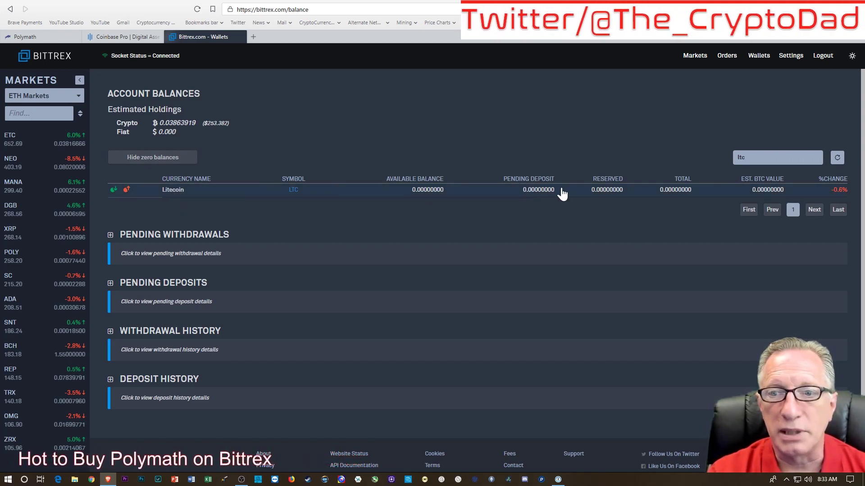
left_click(112, 191)
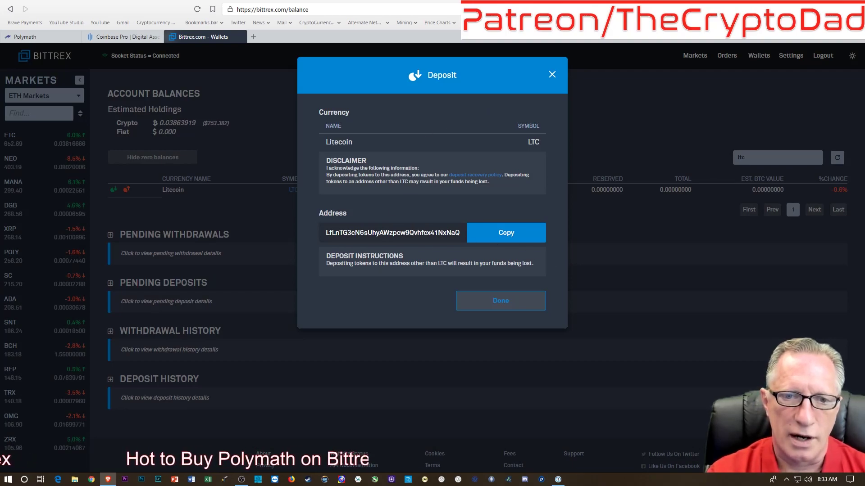
left_click(501, 235)
key("ctrl+c")
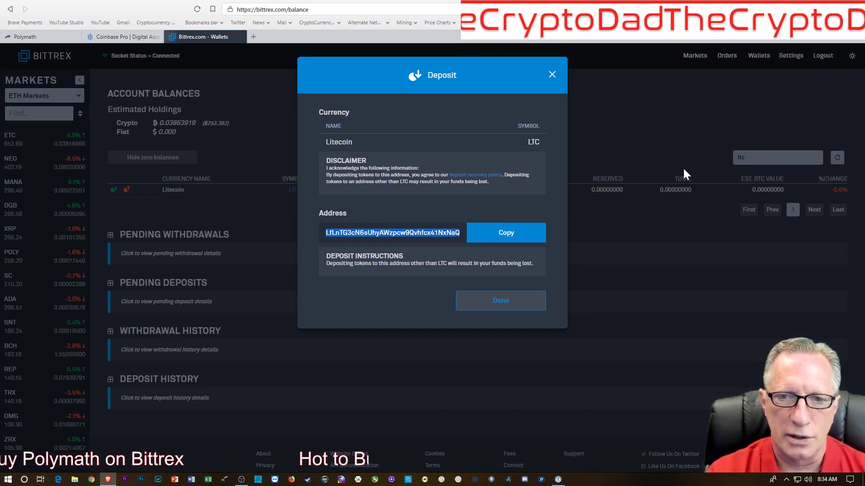
left_click(501, 306)
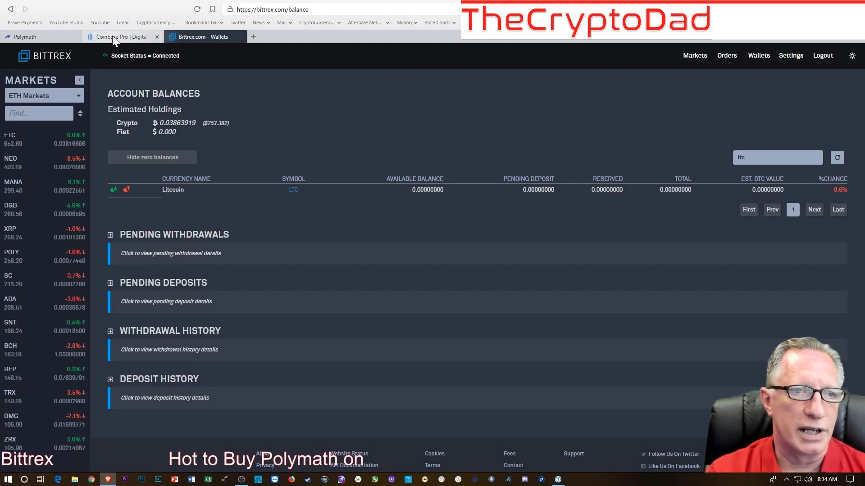
Set up a withdrawal of the full 0.57569468 LTC to the pasted Bittrex Litecoin address.
left_click(112, 36)
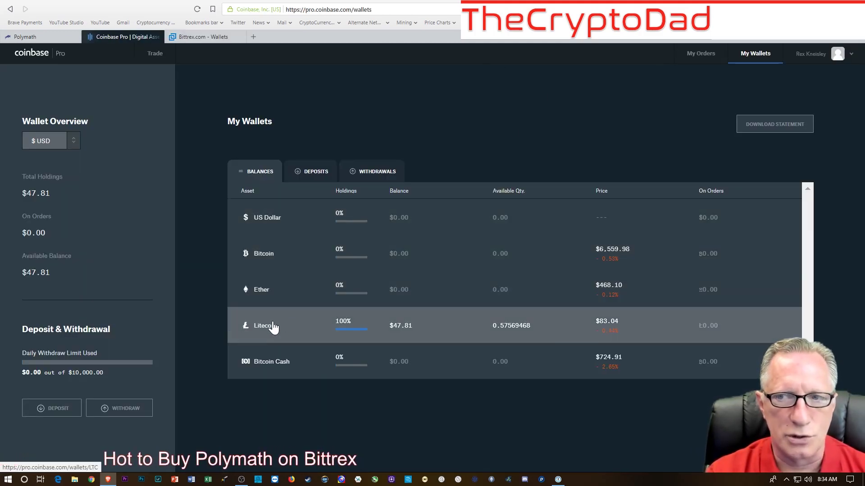
left_click(273, 328)
left_click(122, 464)
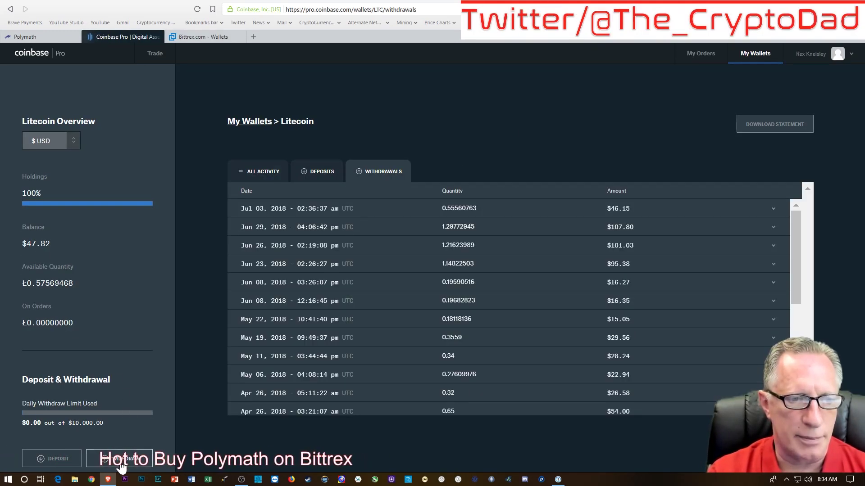
left_click(127, 464)
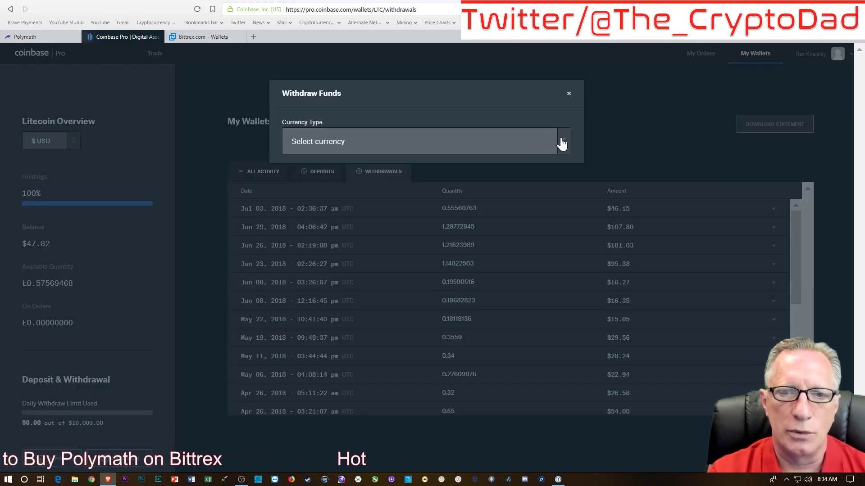
left_click(561, 144)
left_click(311, 250)
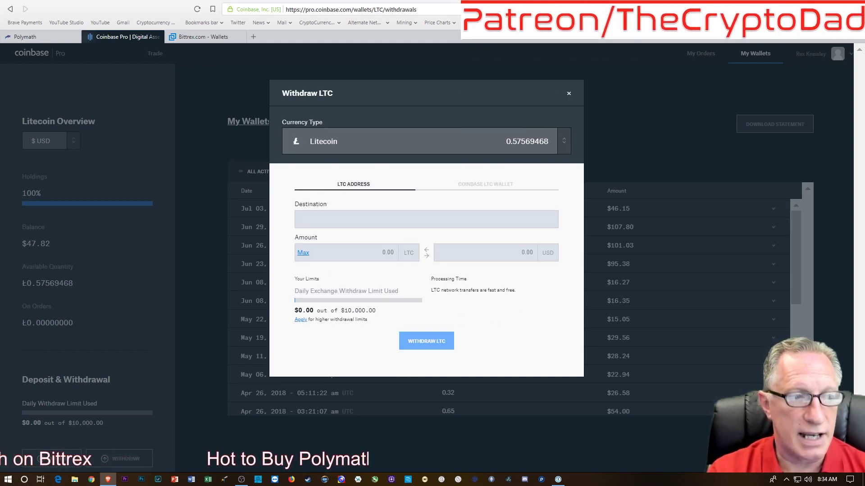
right_click(299, 221)
left_click(356, 251)
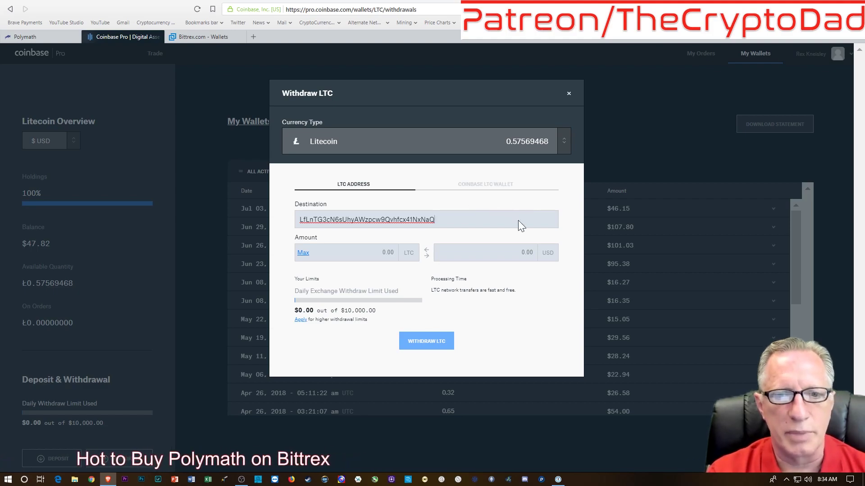
left_click(301, 254)
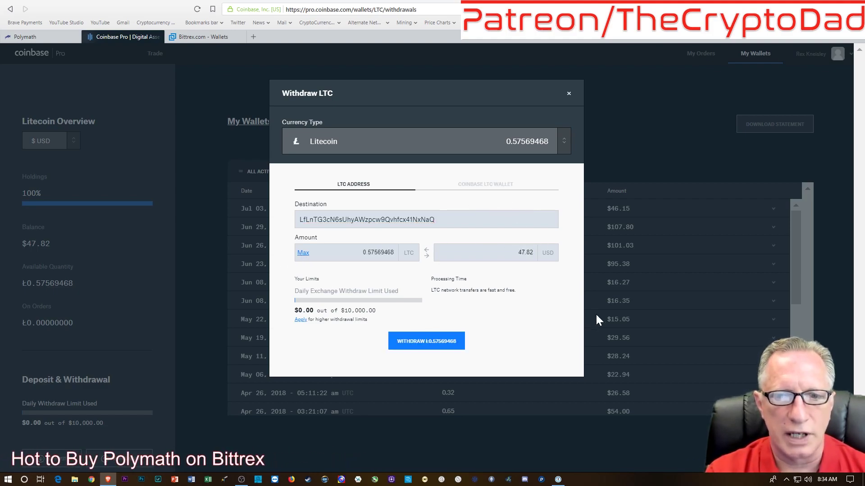
left_click(421, 343)
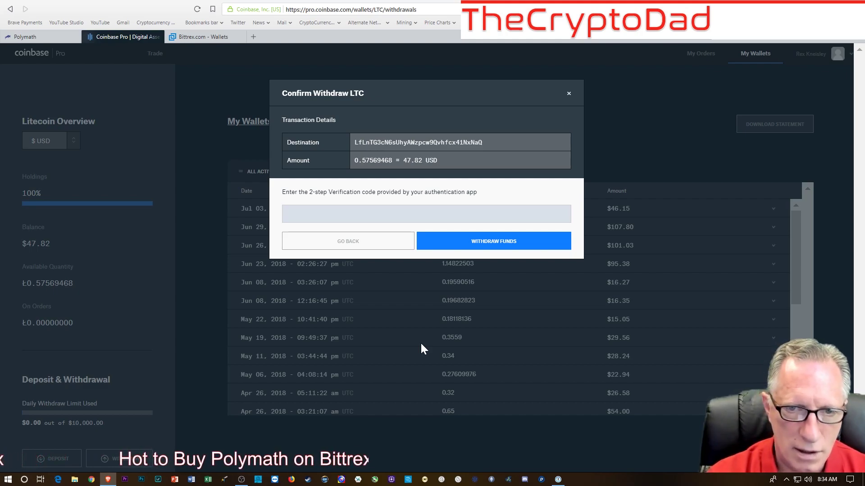
Enter the verification code to complete the LTC withdrawal, then return to the Bittrex balances.
left_click(331, 214)
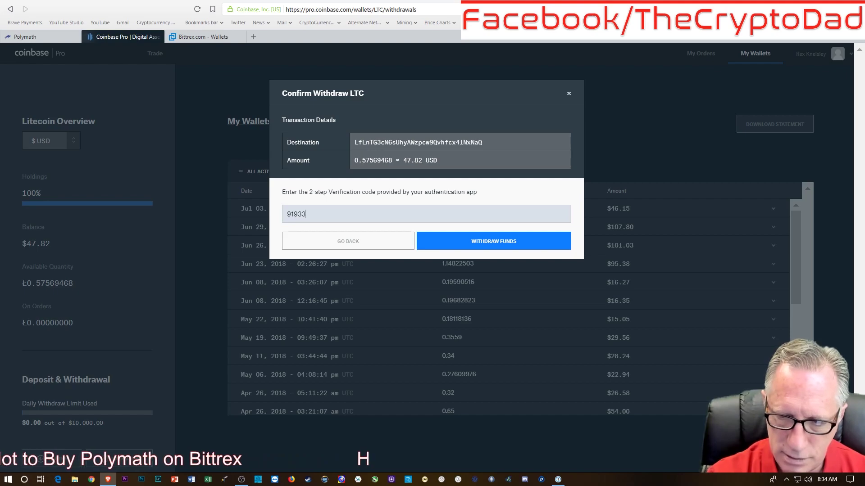
left_click(480, 246)
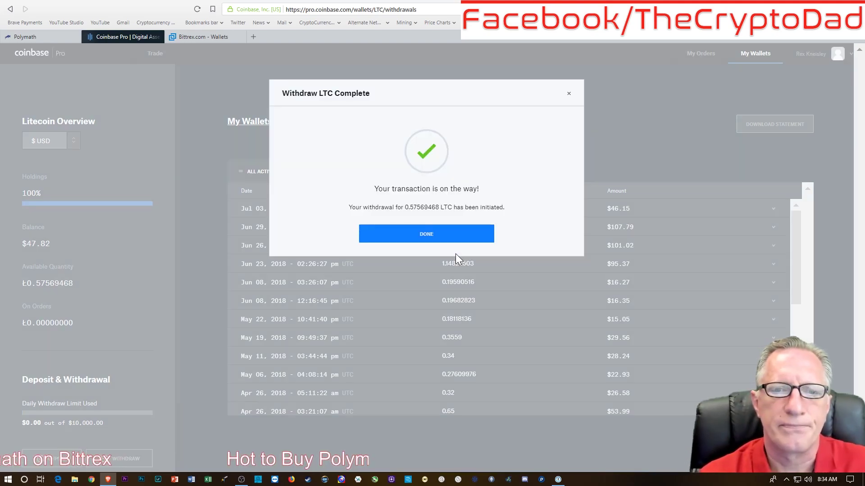
left_click(425, 240)
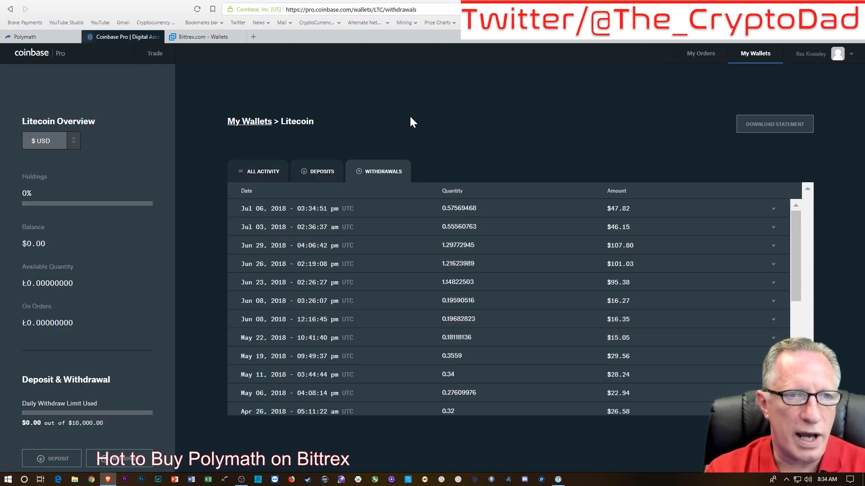
left_click(204, 39)
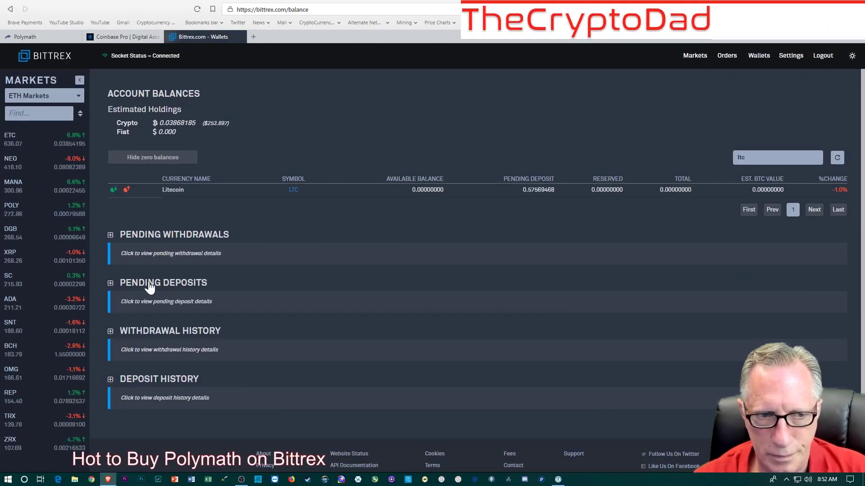
Reload balances until 0.57569468 LTC shows as available, then filter the market list for 'ltc'.
left_click(116, 287)
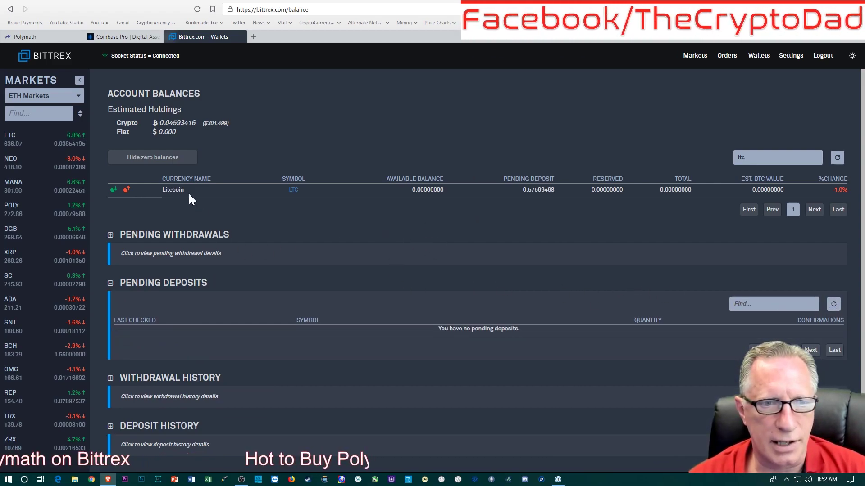
left_click(198, 10)
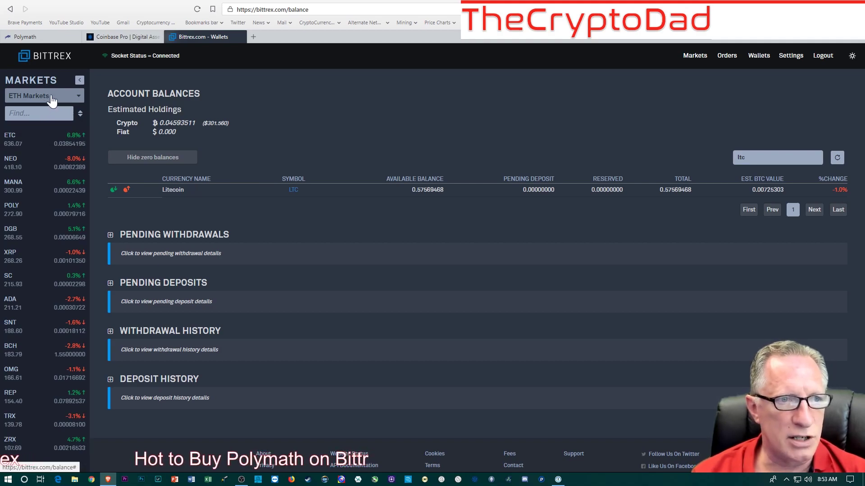
left_click(36, 113)
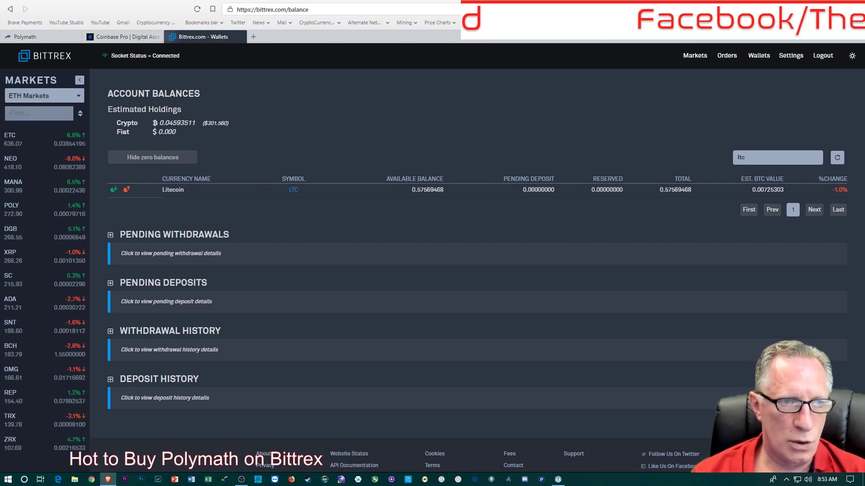
type("ltc")
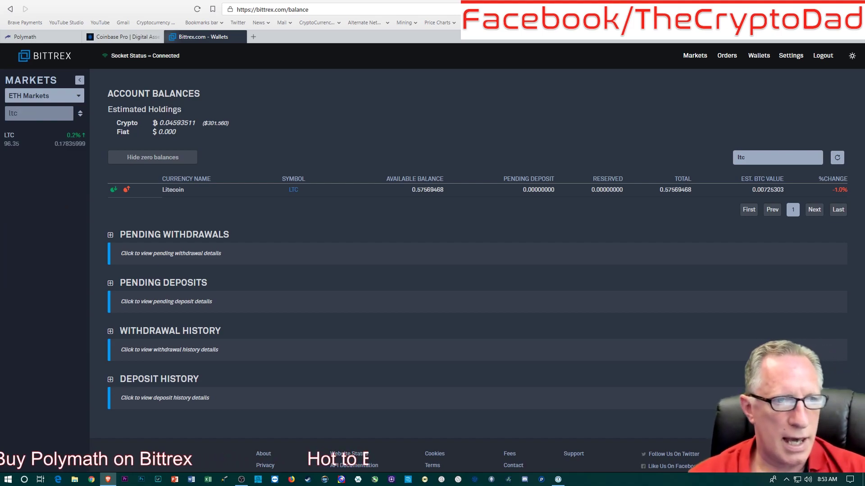
Sell all 0.57569468 LTC on ETH-LTC at the 0.1771 top bid as a conditional Immediate-or-Cancel order.
left_click(41, 146)
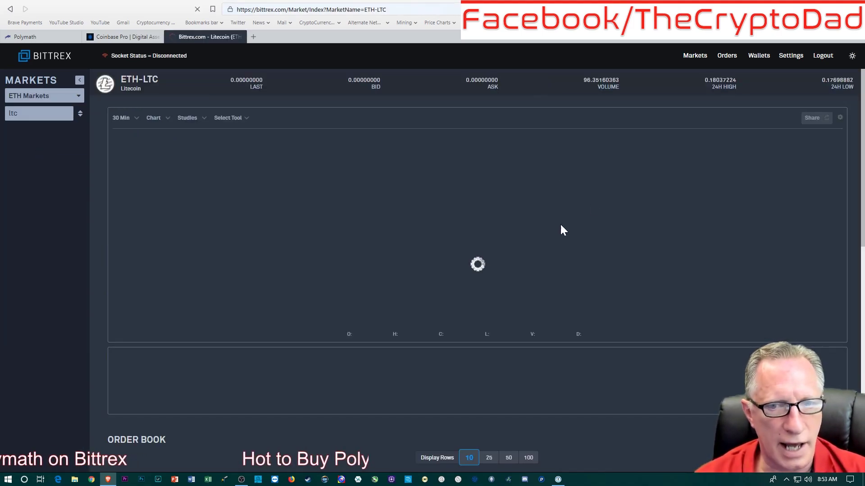
scroll(408, 372, "down", 6)
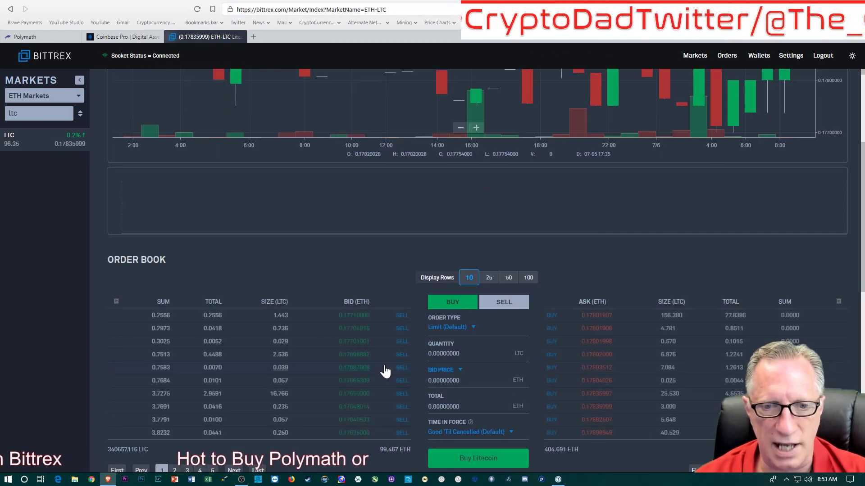
left_click(505, 216)
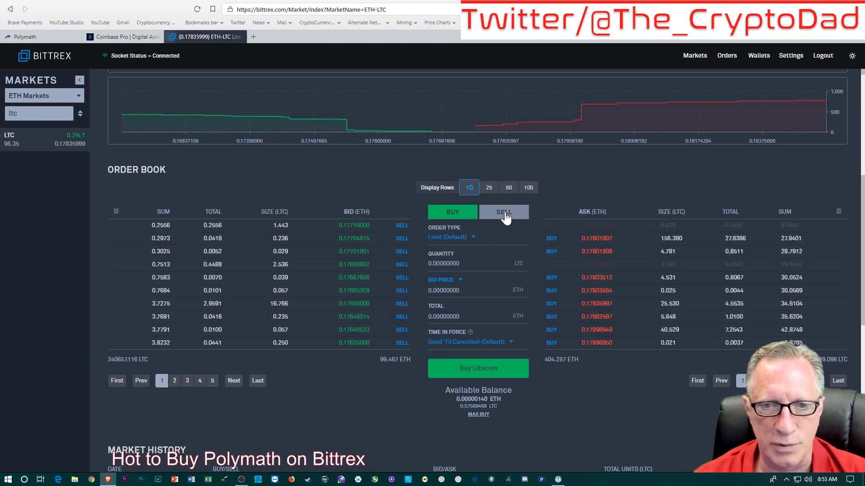
left_click(471, 236)
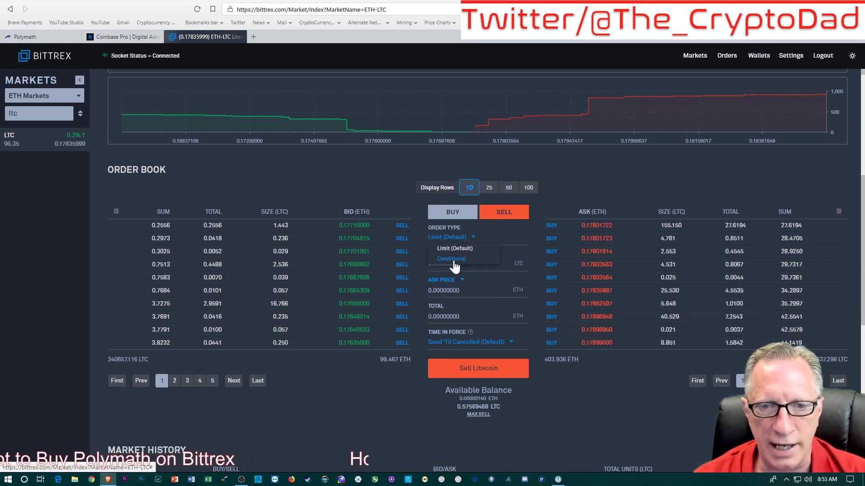
left_click(452, 260)
left_click(509, 395)
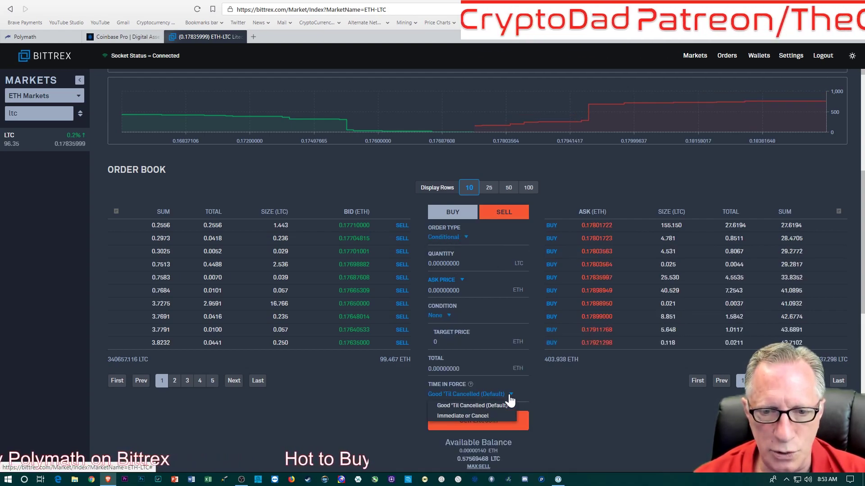
left_click(455, 422)
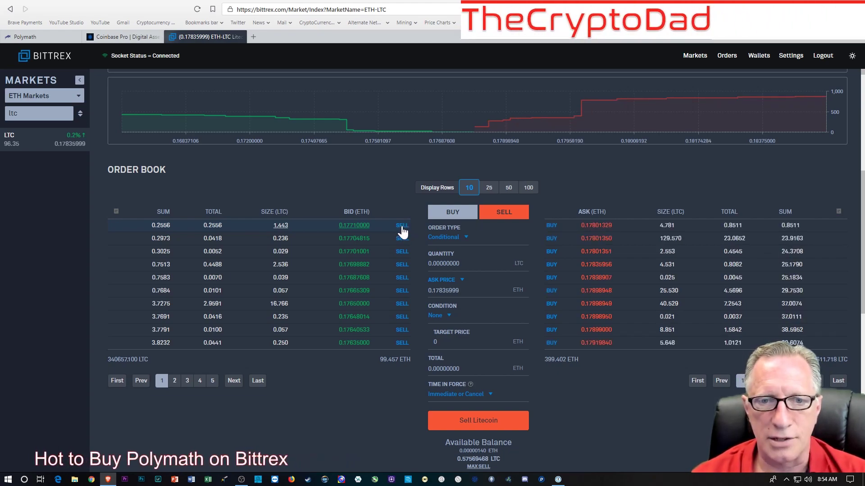
left_click(401, 226)
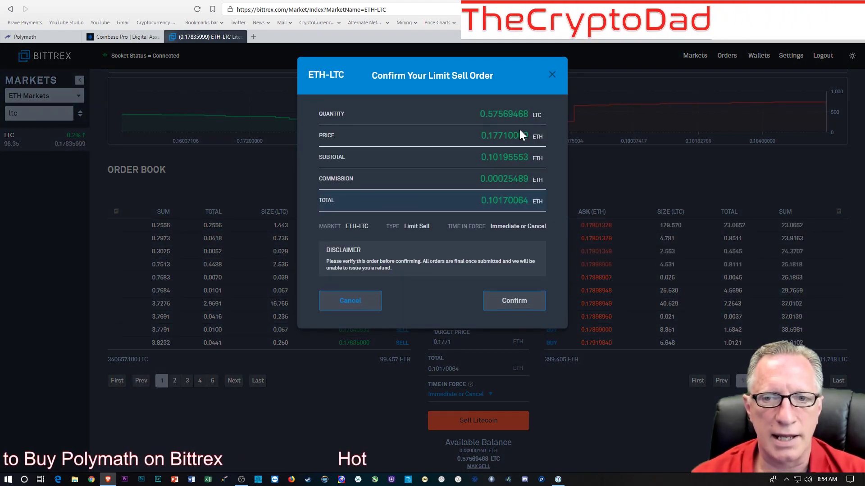
left_click(505, 306)
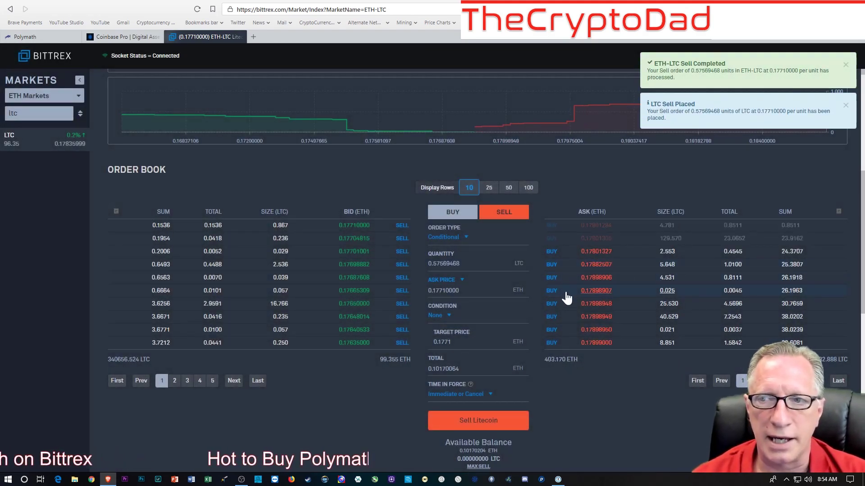
Dismiss the sell notification and clear the 'ltc' market filter.
left_click(845, 105)
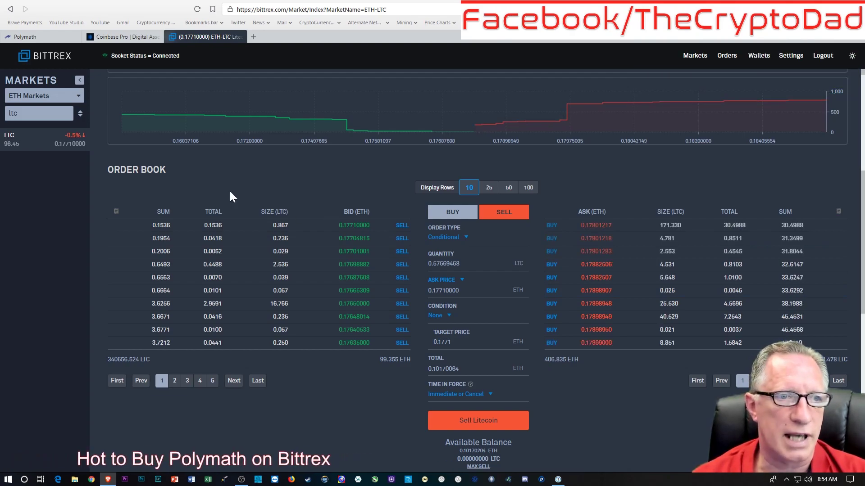
left_click_drag(18, 111, 6, 112)
key("BackSpace")
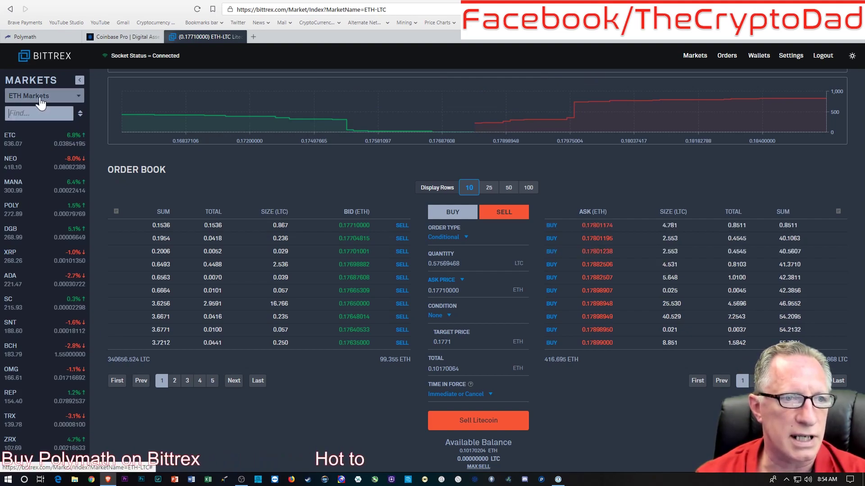
Buy 124.18781586 POLY on ETH-POLY at 0.00081689, Immediate or Cancel, then view wallet balances.
type("poly")
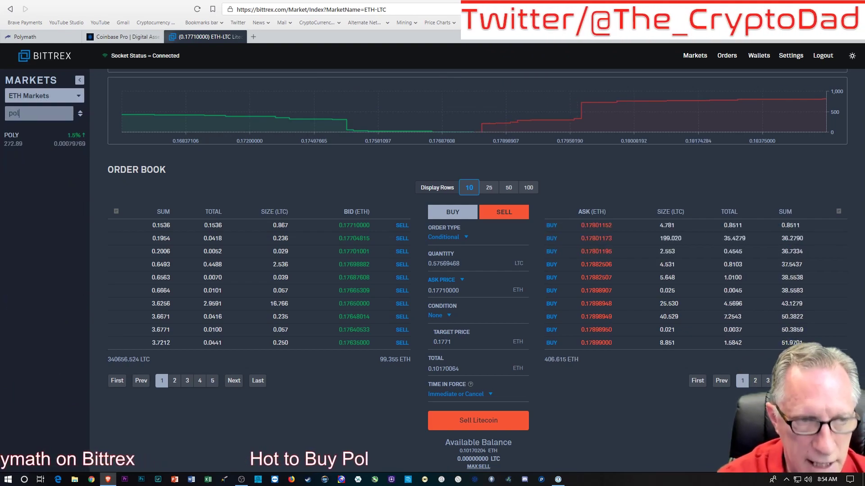
left_click(29, 141)
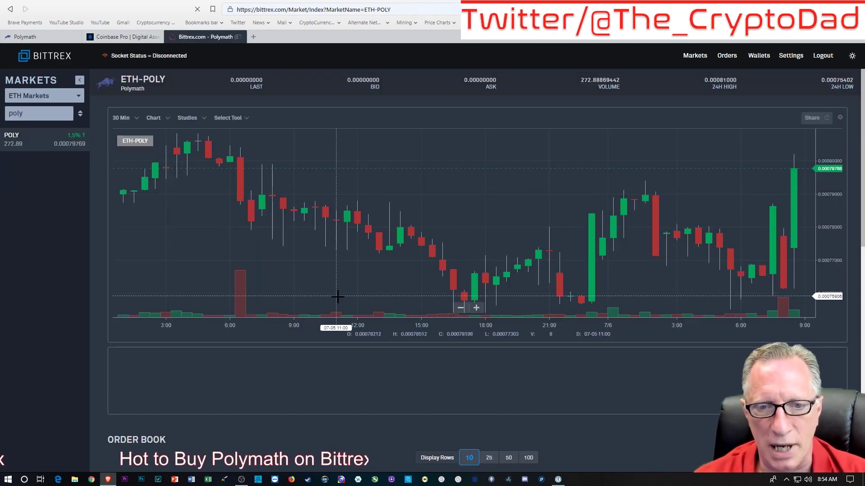
scroll(386, 371, "down", 5)
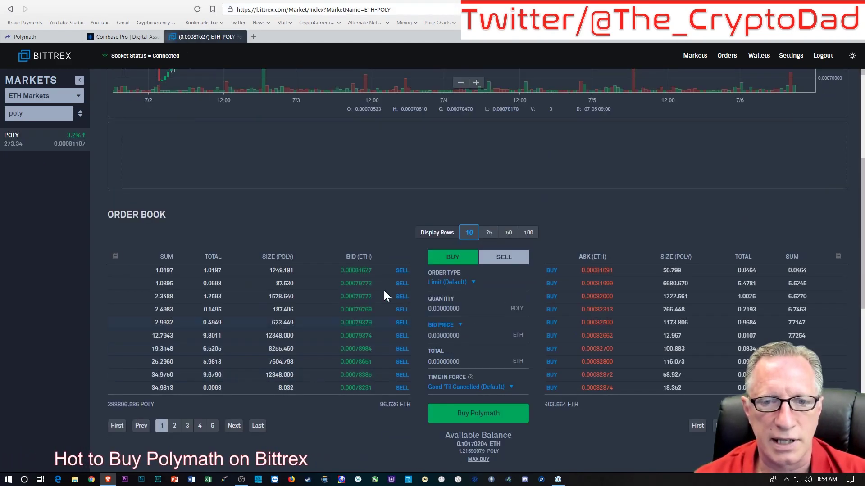
scroll(569, 440, "down", 1)
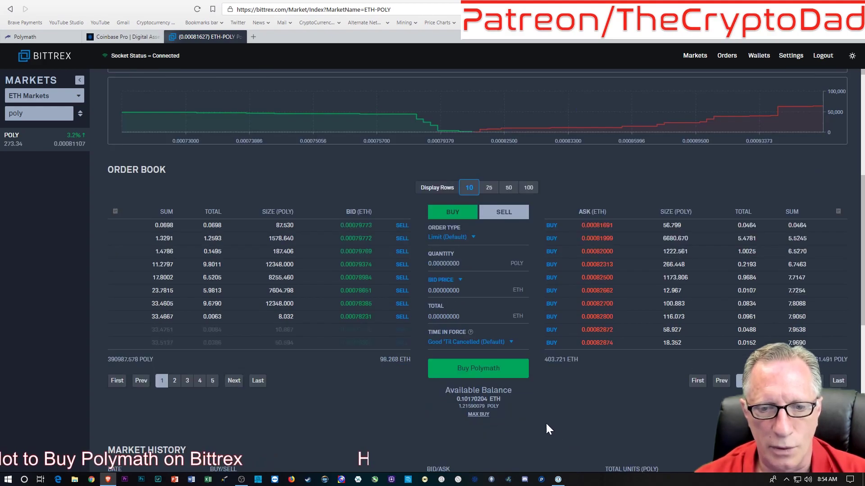
left_click(509, 345)
left_click(511, 367)
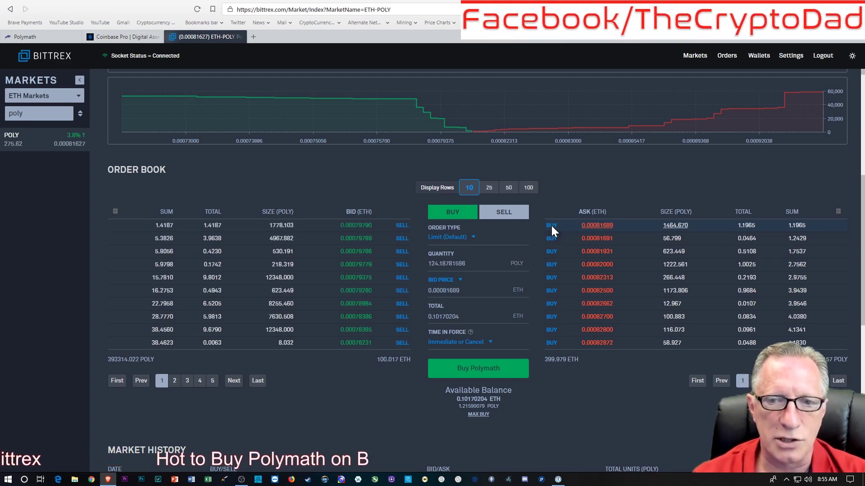
left_click(551, 228)
left_click(513, 301)
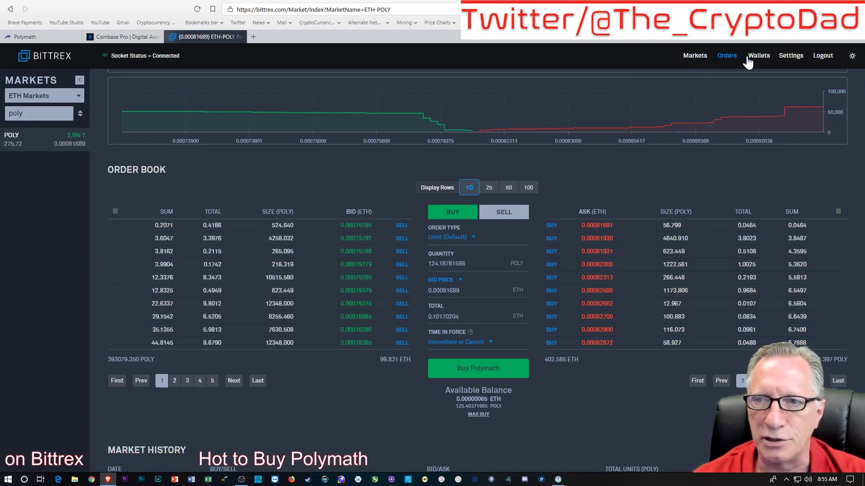
left_click(758, 56)
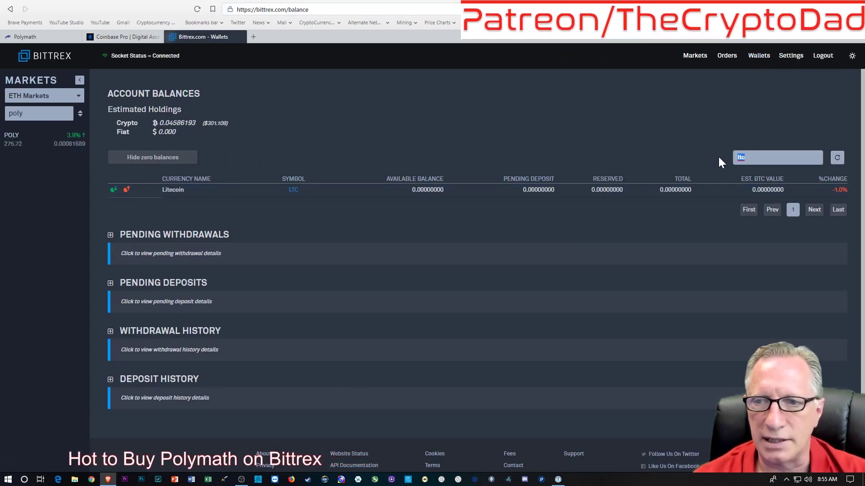
Clear the 'ltc' filter and hide zero balances, leaving 125.40371665 POLY listed.
key("BackSpace")
left_click(152, 159)
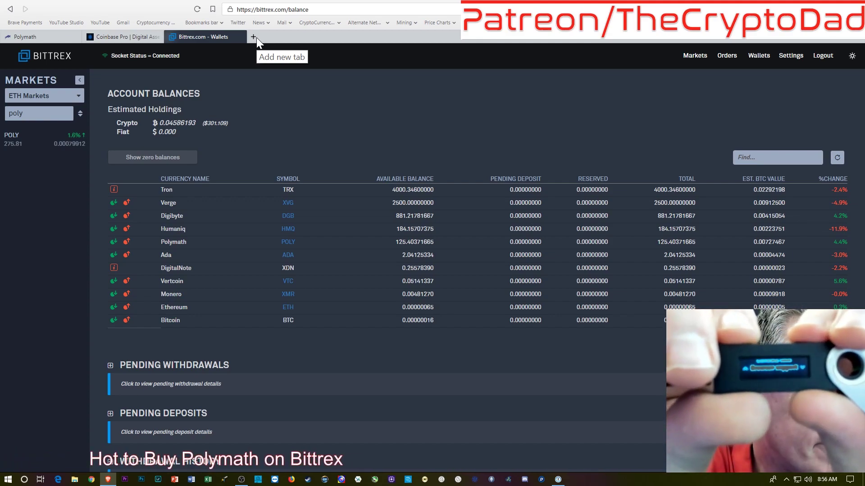
Open myetherwallet.com in a new tab and unlock the first Ledger address under View Wallet Info.
left_click(252, 38)
type("myethe")
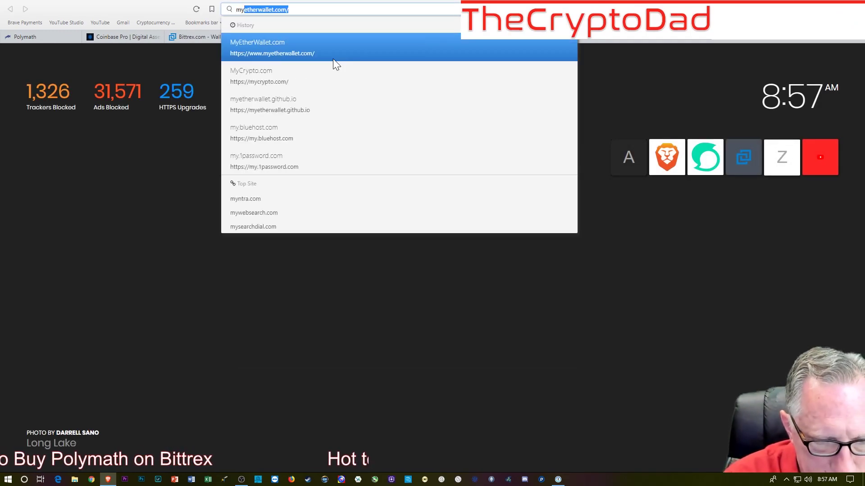
type("rwallet")
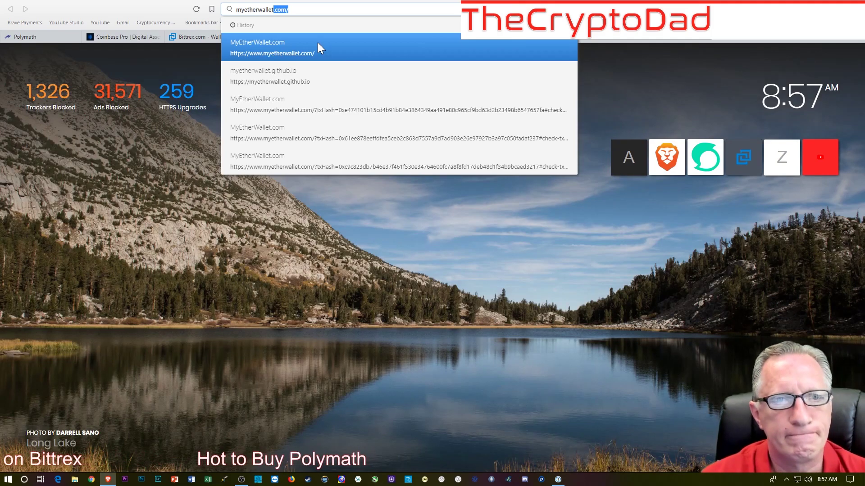
left_click(318, 42)
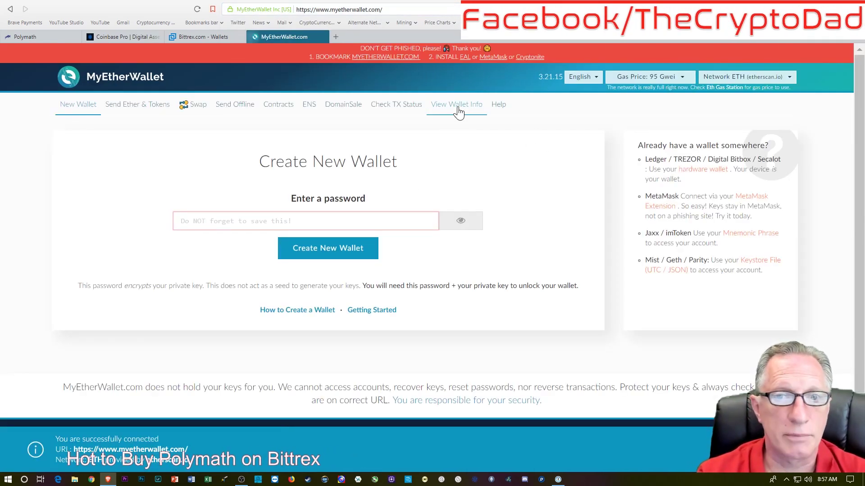
left_click(456, 110)
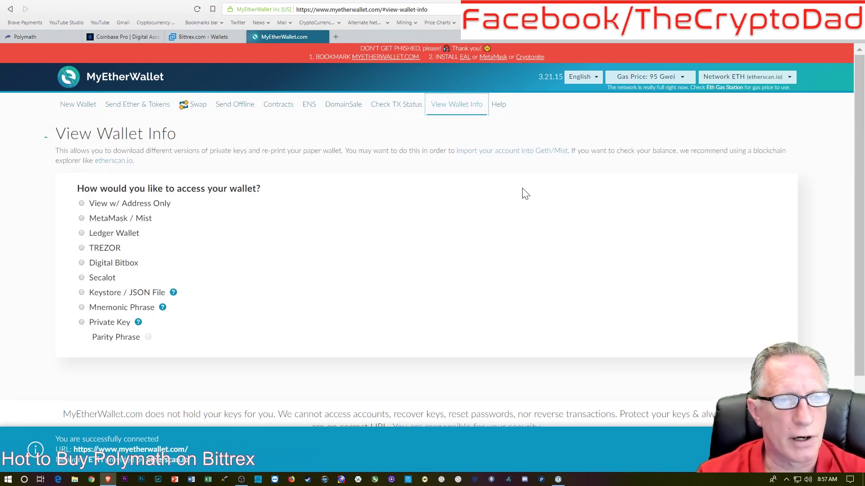
left_click(81, 234)
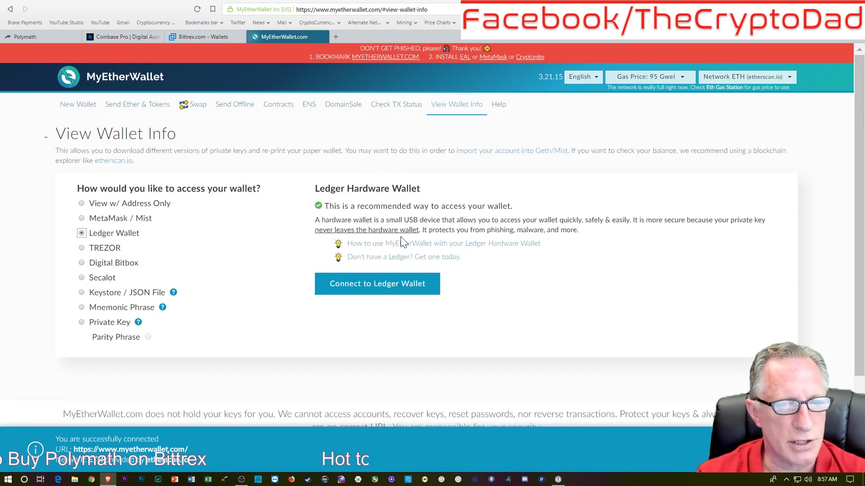
left_click(372, 289)
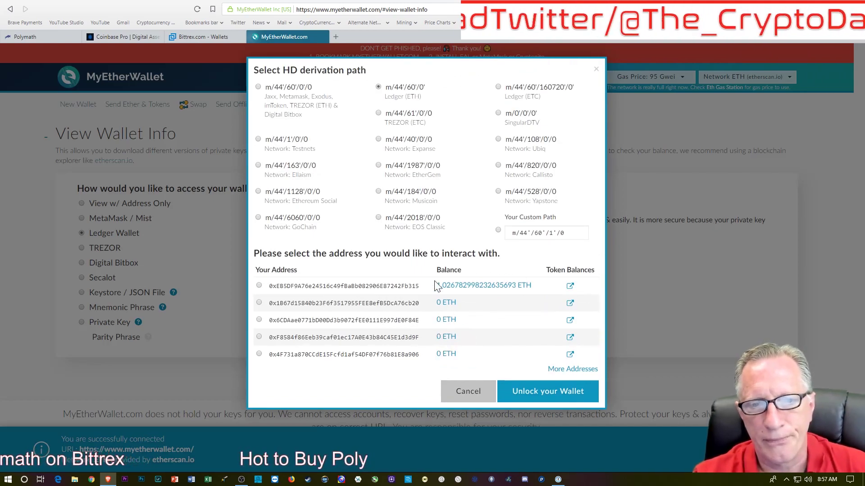
left_click(540, 397)
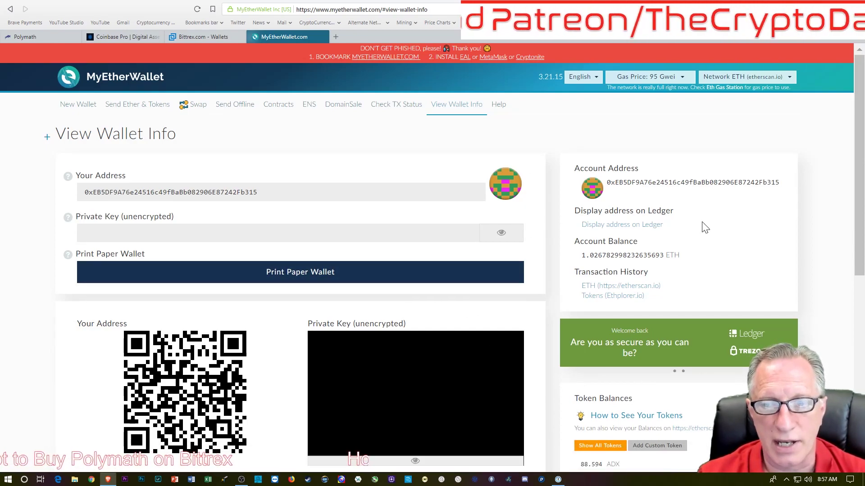
Load the POLY token balance (541 POLY), return to balances-only view, and select the account address.
scroll(700, 291, "down", 3)
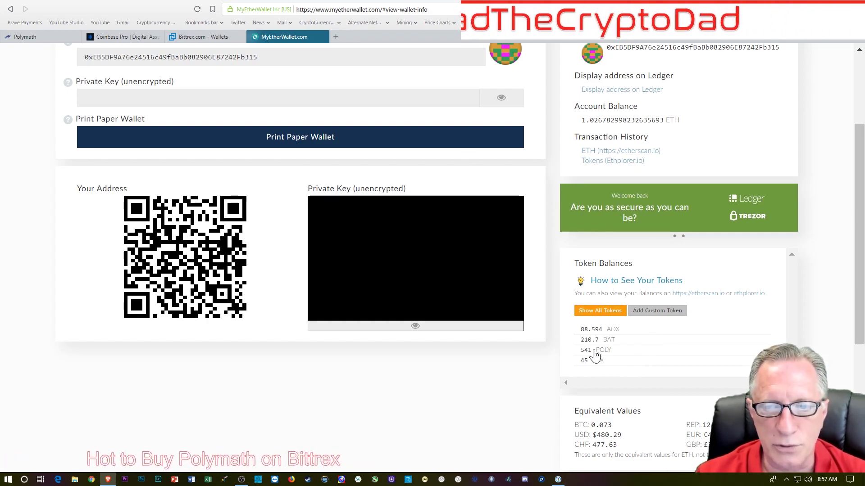
left_click(600, 311)
left_click_drag(790, 268, 791, 405)
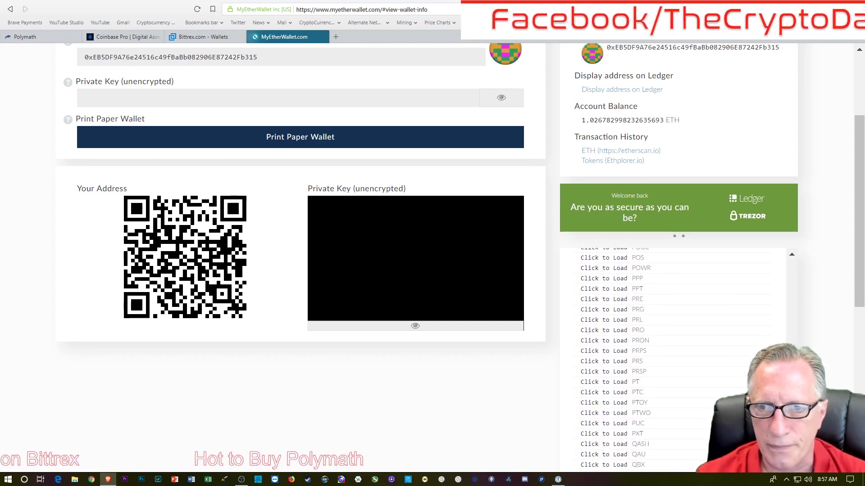
scroll(619, 361, "up", 2)
left_click(603, 340)
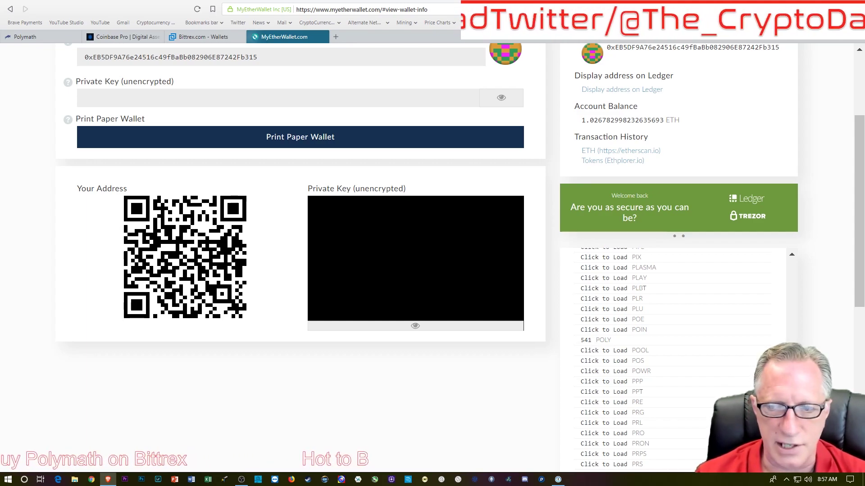
left_click_drag(792, 392, 790, 266)
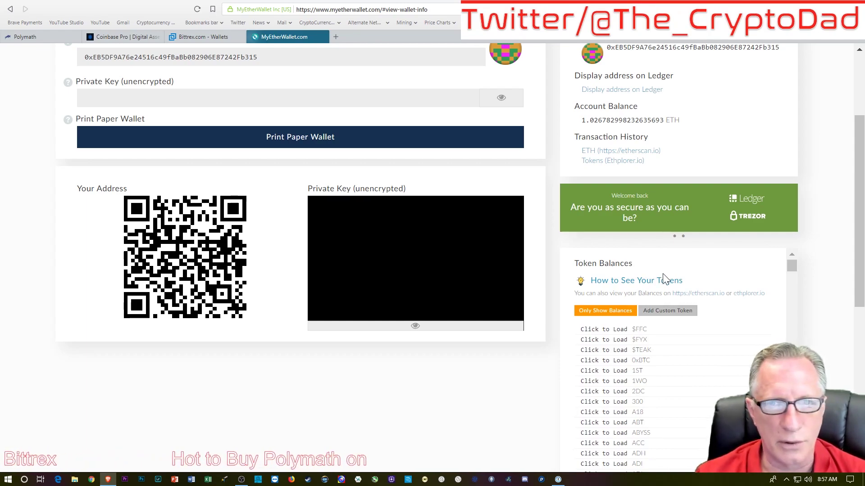
left_click(605, 312)
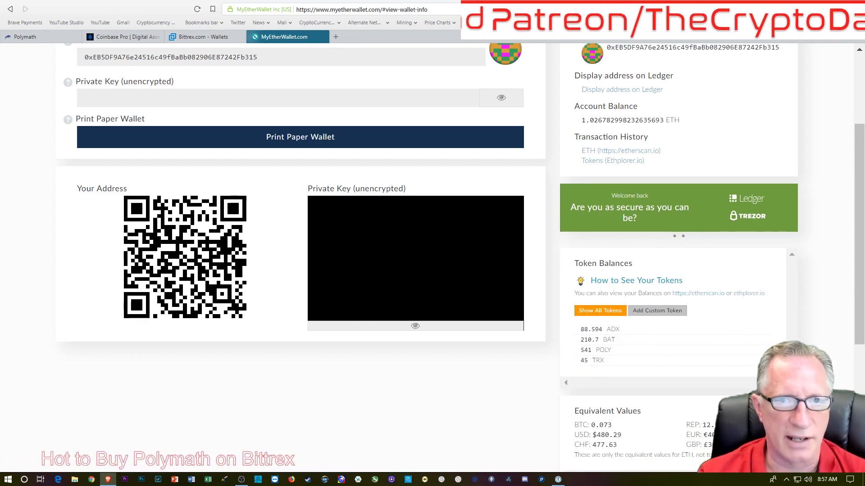
scroll(388, 381, "up", 3)
left_click_drag(607, 183, 778, 183)
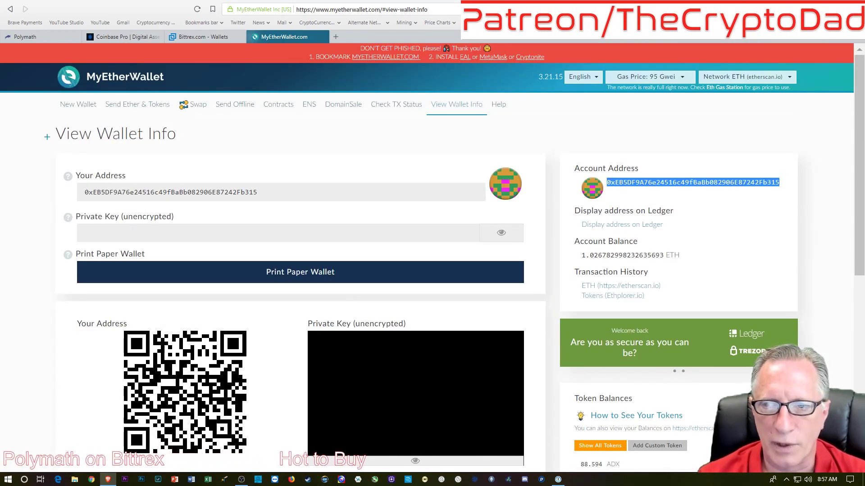
Copy the wallet address into Bittrex's Polymath withdrawal form and set the quantity to 124.
right_click(723, 183)
left_click(752, 198)
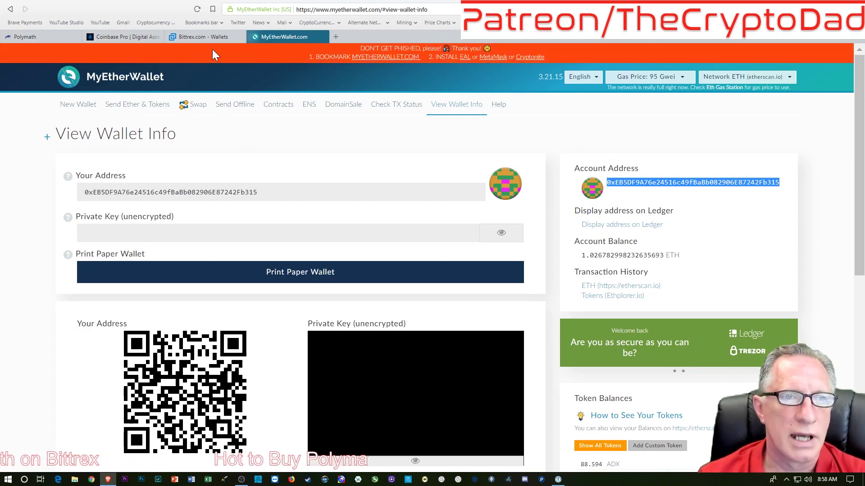
left_click(194, 37)
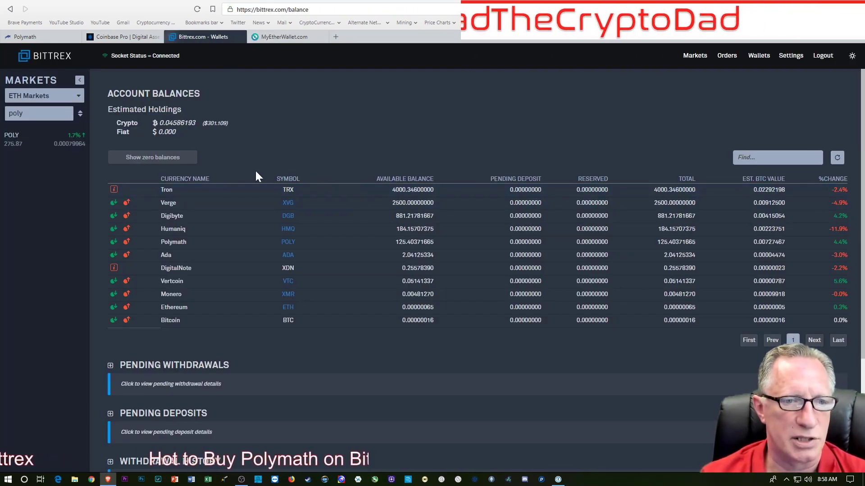
left_click(126, 246)
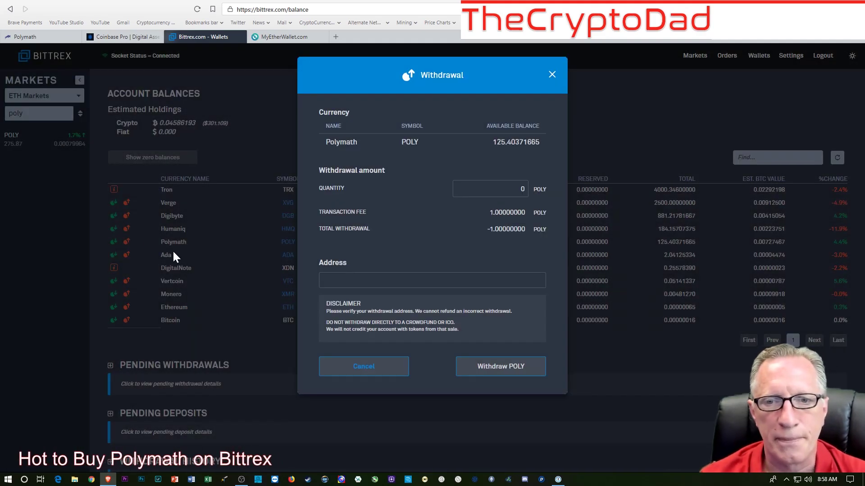
left_click(331, 281)
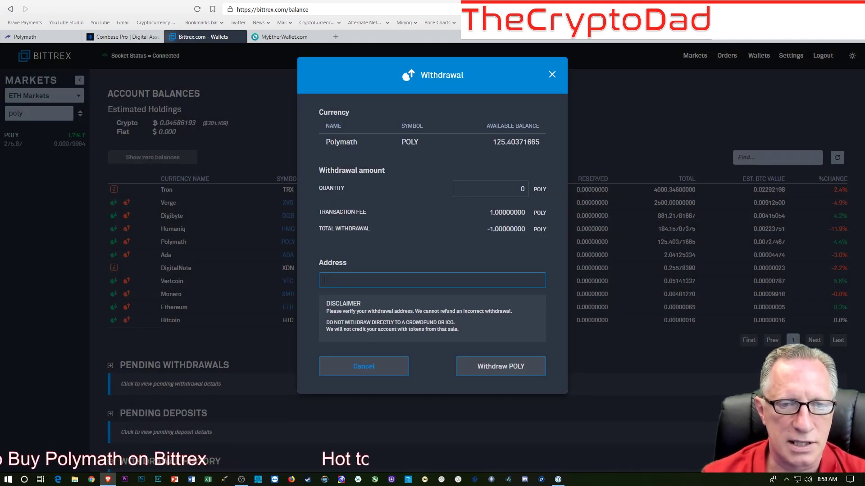
right_click(330, 282)
left_click(354, 314)
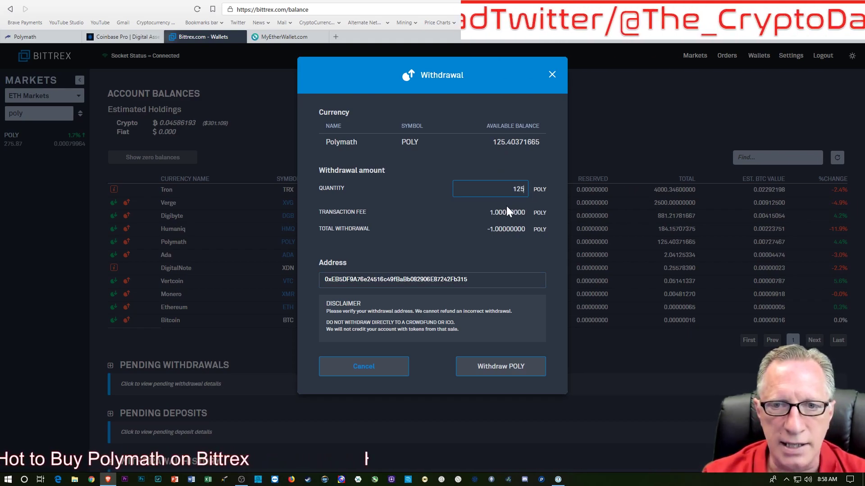
key("BackSpace")
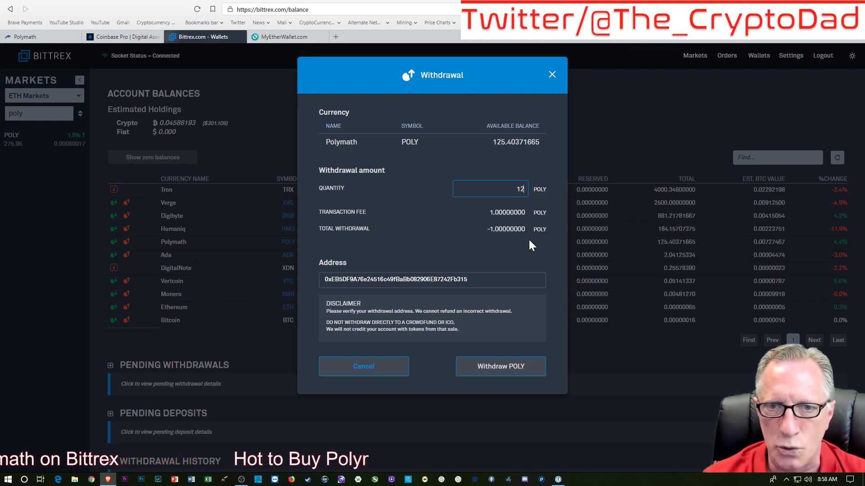
type("4")
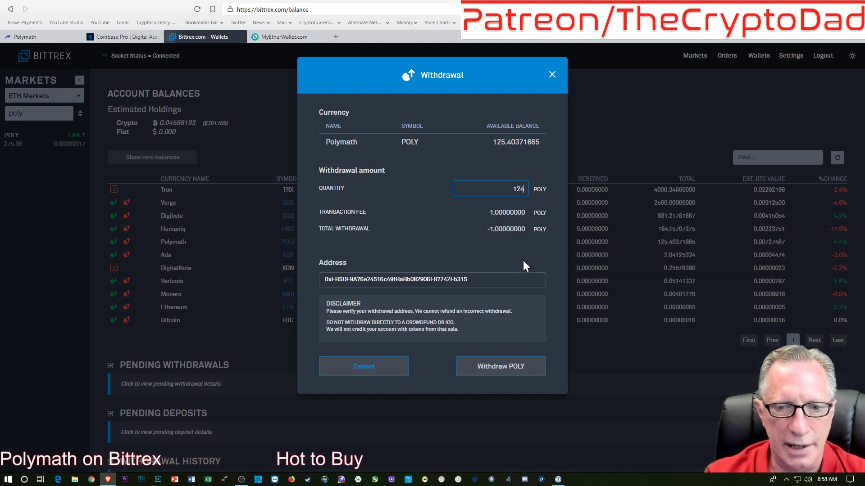
Submit the 124 POLY withdrawal with the two-factor authentication code, then return to the MyEtherWallet tab.
left_click(500, 368)
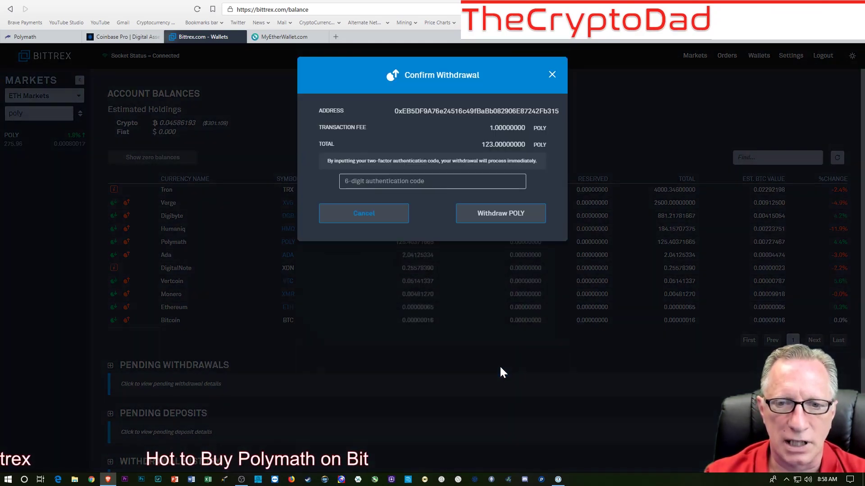
left_click(380, 185)
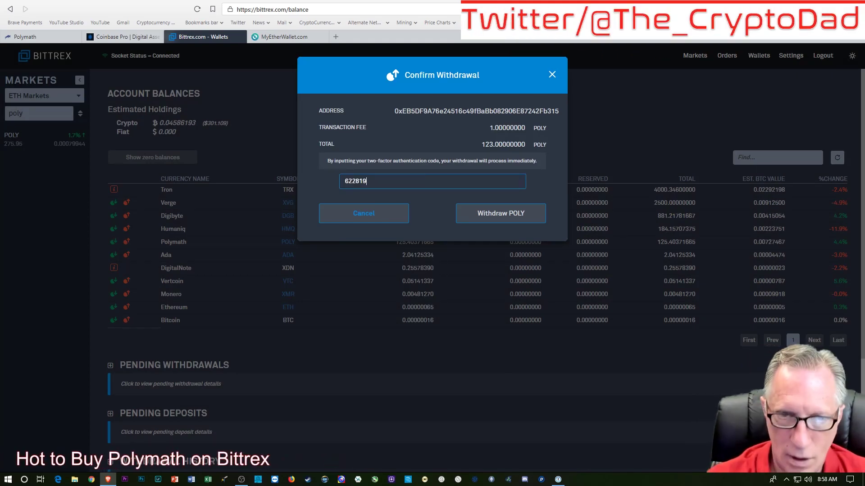
left_click(505, 215)
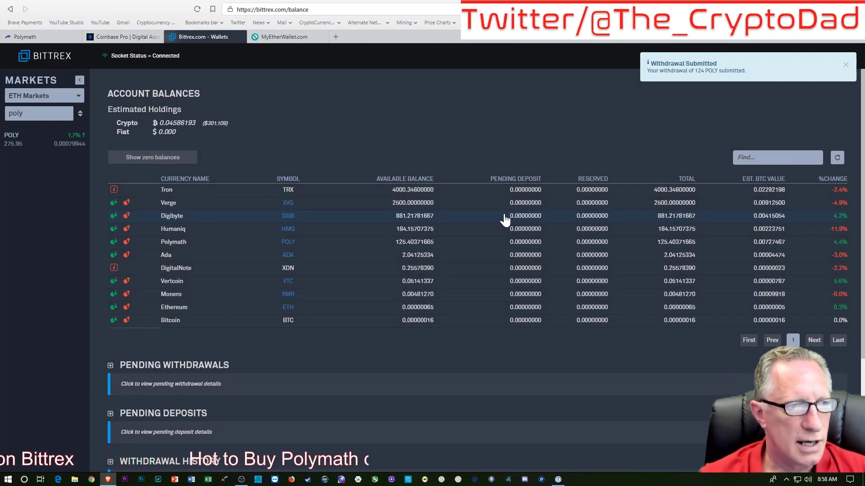
left_click(279, 36)
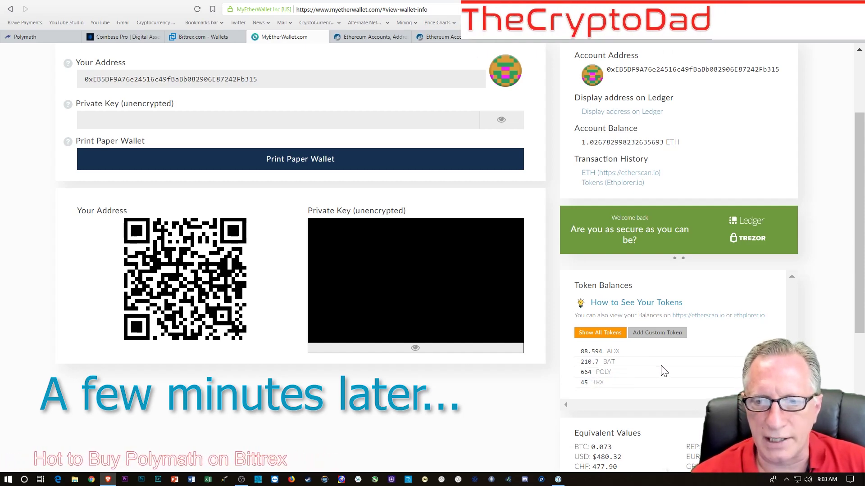
Check Token Balances now show 664 POLY, then open the address's Etherscan transaction history.
scroll(719, 306, "up", 2)
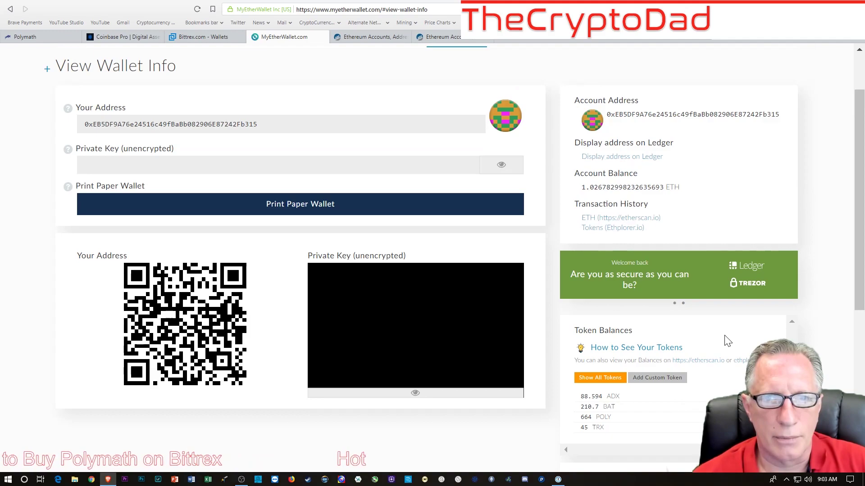
scroll(372, 272, "up", 1)
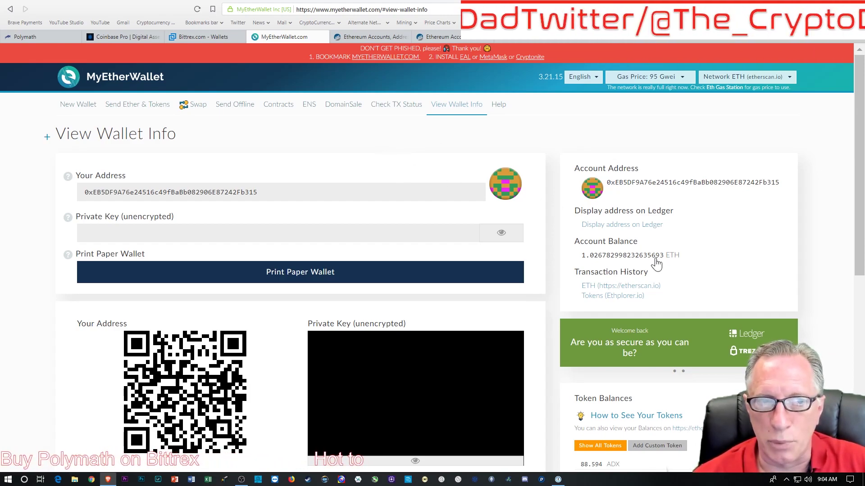
scroll(656, 255, "down", 2)
scroll(657, 258, "down", 1)
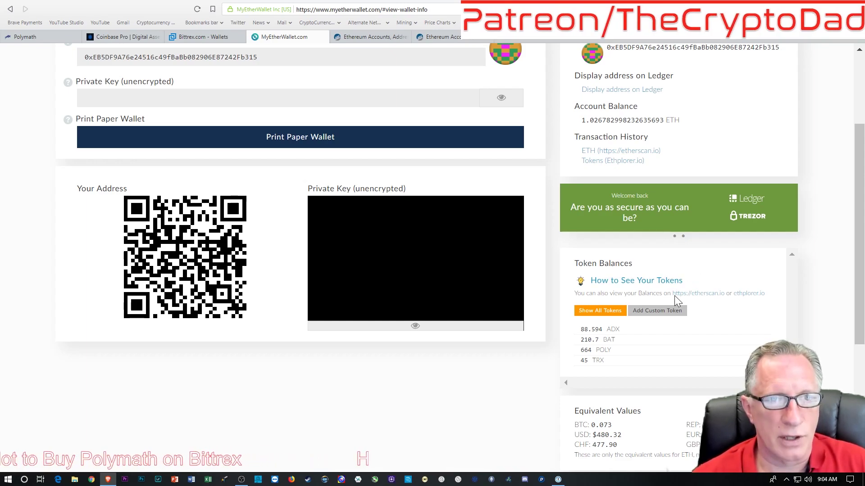
scroll(257, 115, "up", 2)
scroll(294, 182, "up", 1)
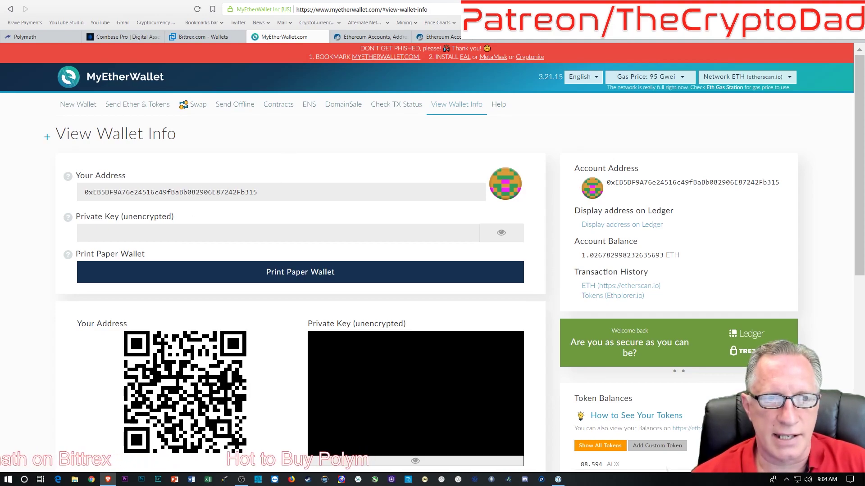
scroll(720, 287, "down", 5)
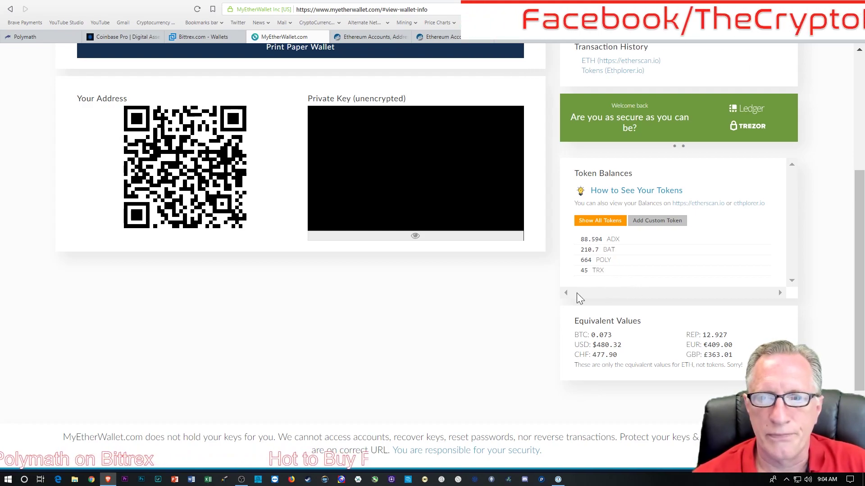
scroll(579, 304, "up", 2)
scroll(651, 314, "down", 1)
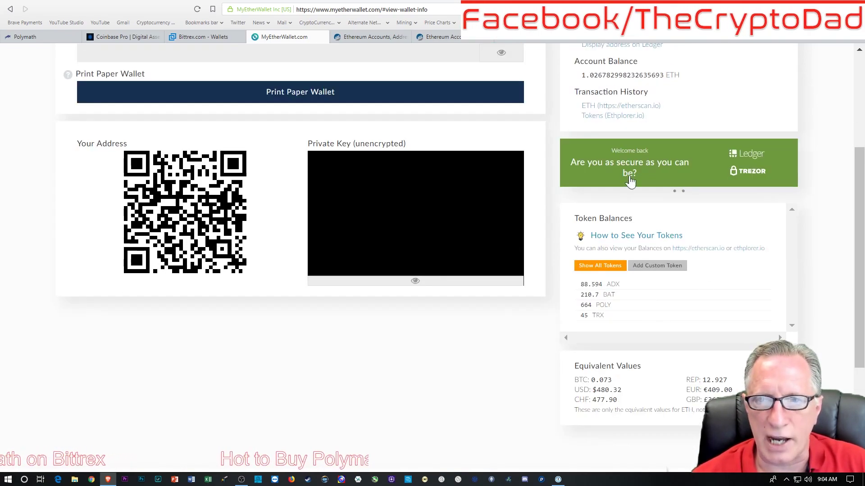
left_click(612, 108)
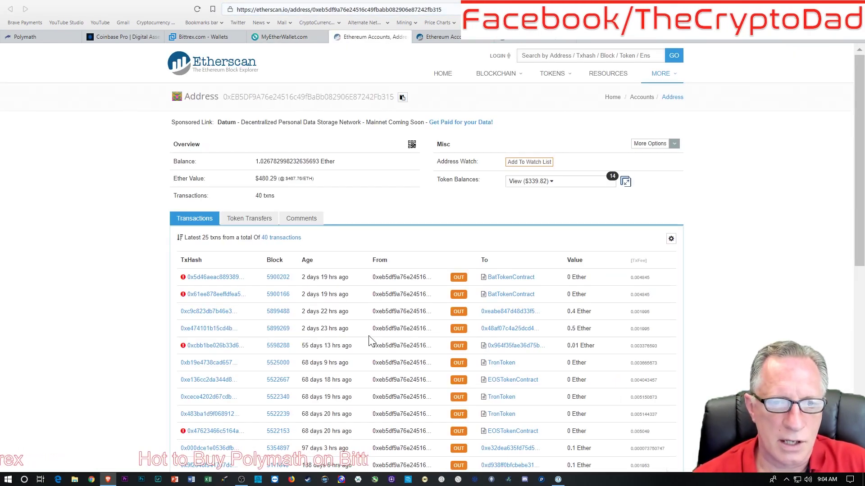
View Etherscan's Token Transfers showing 123 POLY from Bittrex, then go back to the MyEtherWallet page.
left_click(247, 219)
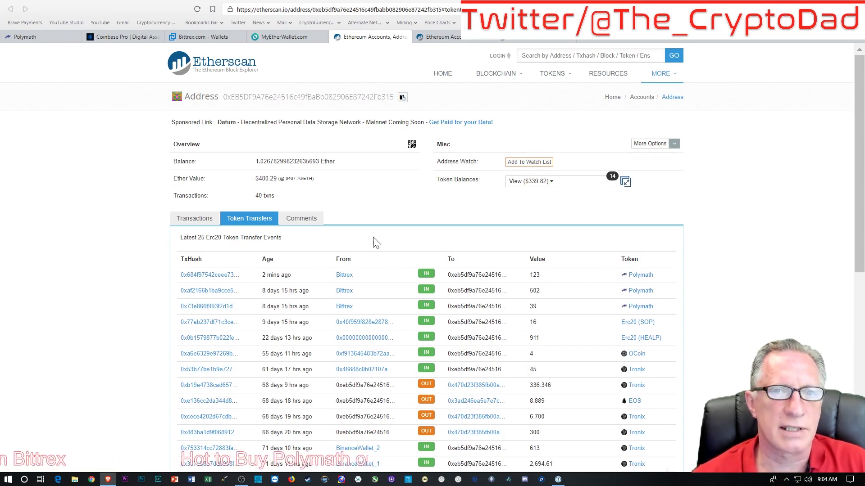
left_click(288, 37)
scroll(644, 323, "down", 1)
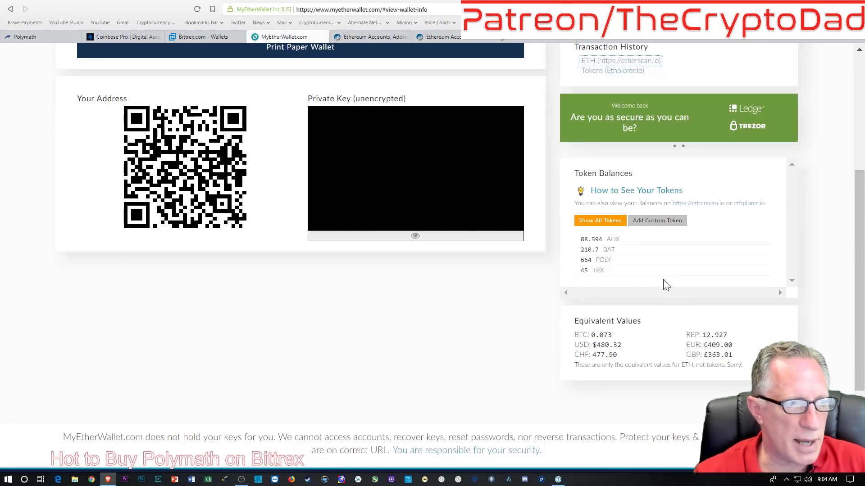
scroll(665, 286, "up", 2)
scroll(708, 306, "up", 1)
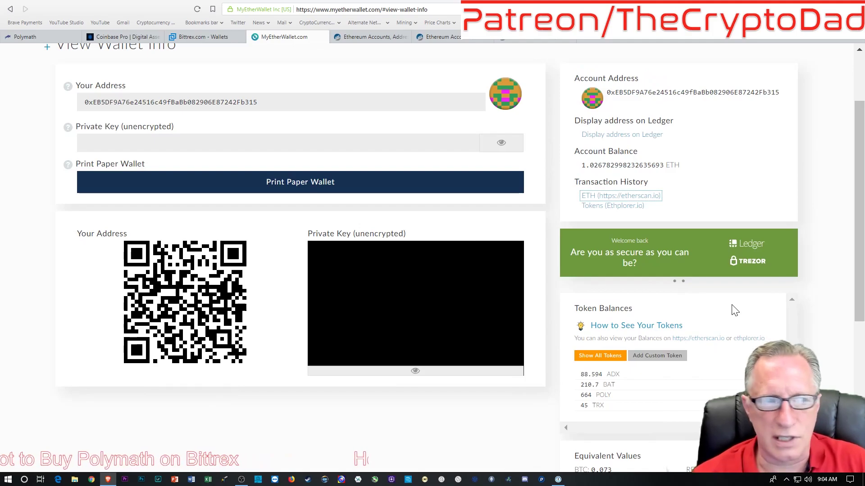